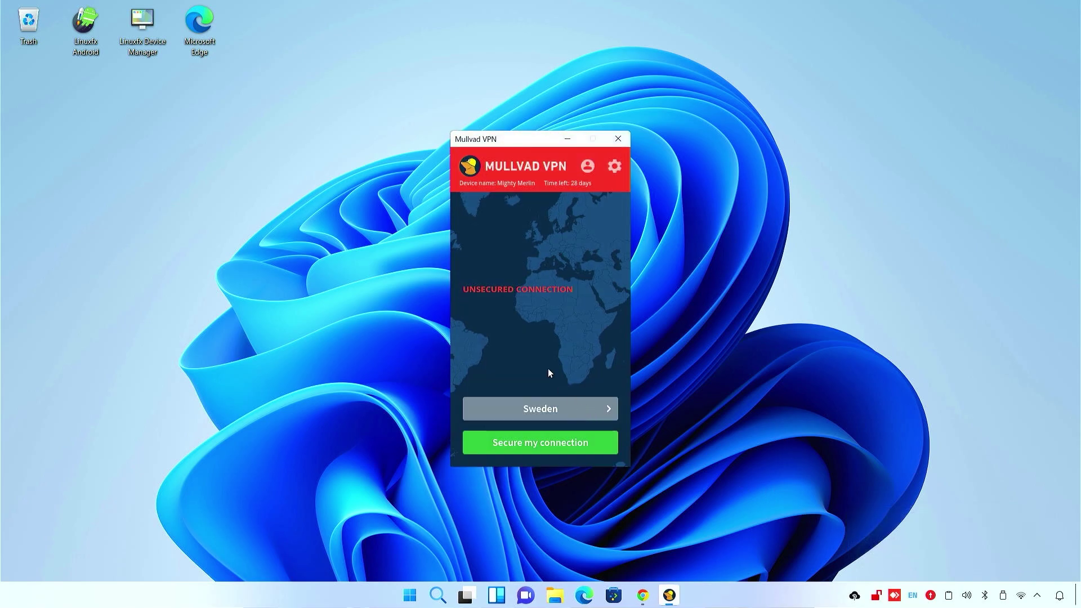
# Set the VPN's tunnel protocol to WireGuard and return to the main connection view.
pyautogui.click(614, 167)
pyautogui.click(503, 247)
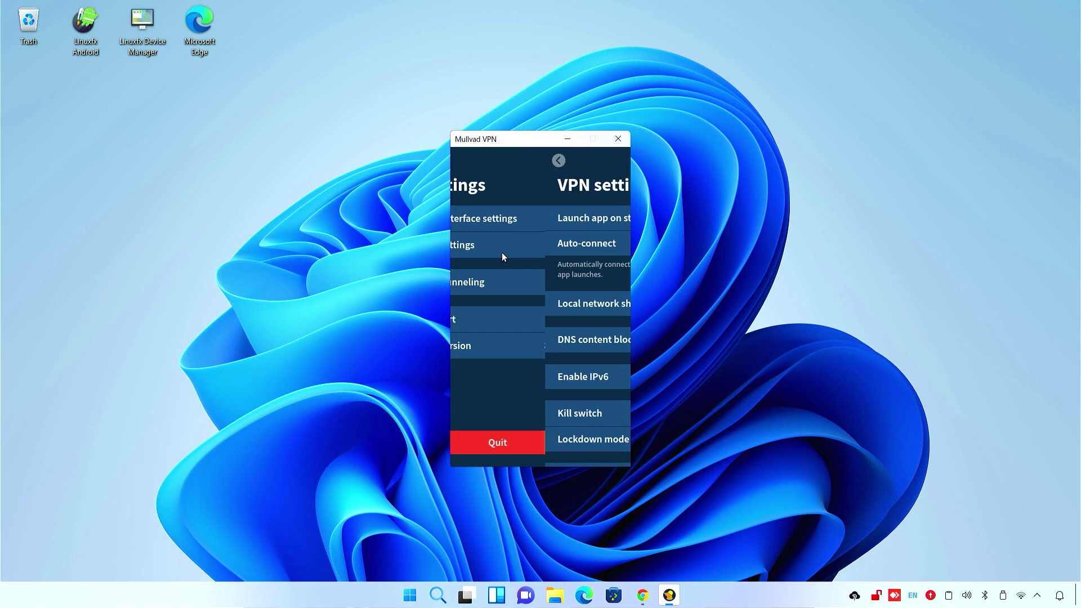
pyautogui.scroll(-5, 532, 322)
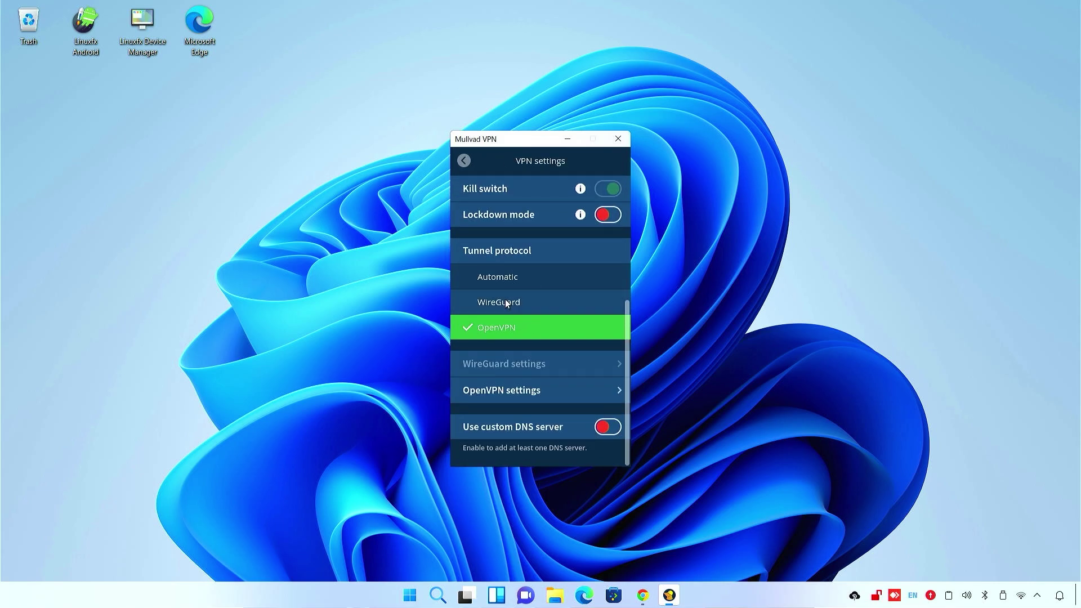
pyautogui.click(510, 307)
pyautogui.click(464, 162)
pyautogui.click(464, 161)
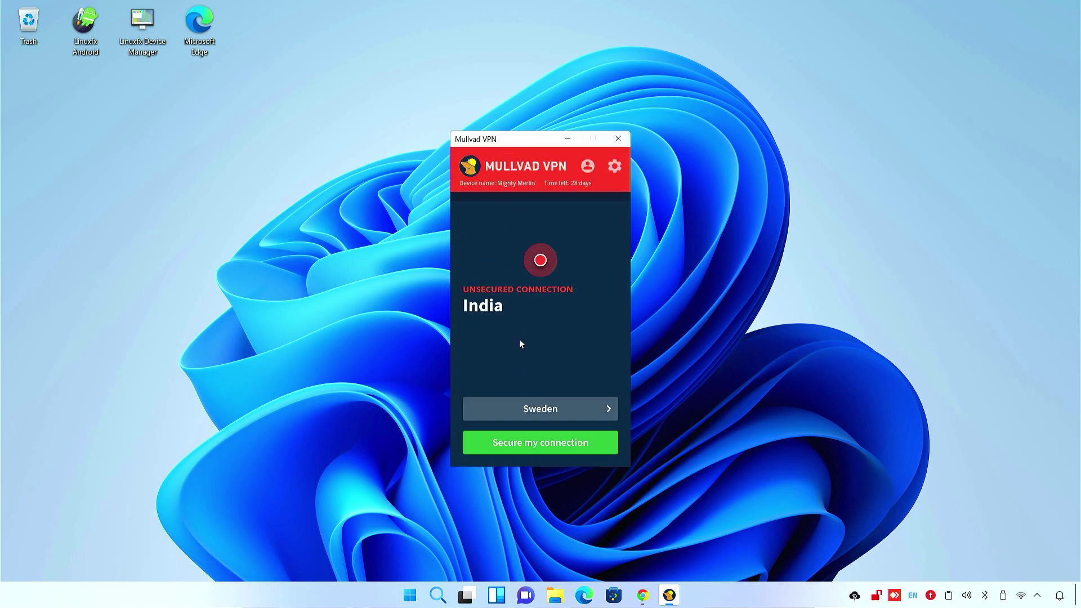
# Secure the connection through Sweden and rerun the Mullvad Connection check in the Chrome browser.
pyautogui.click(534, 437)
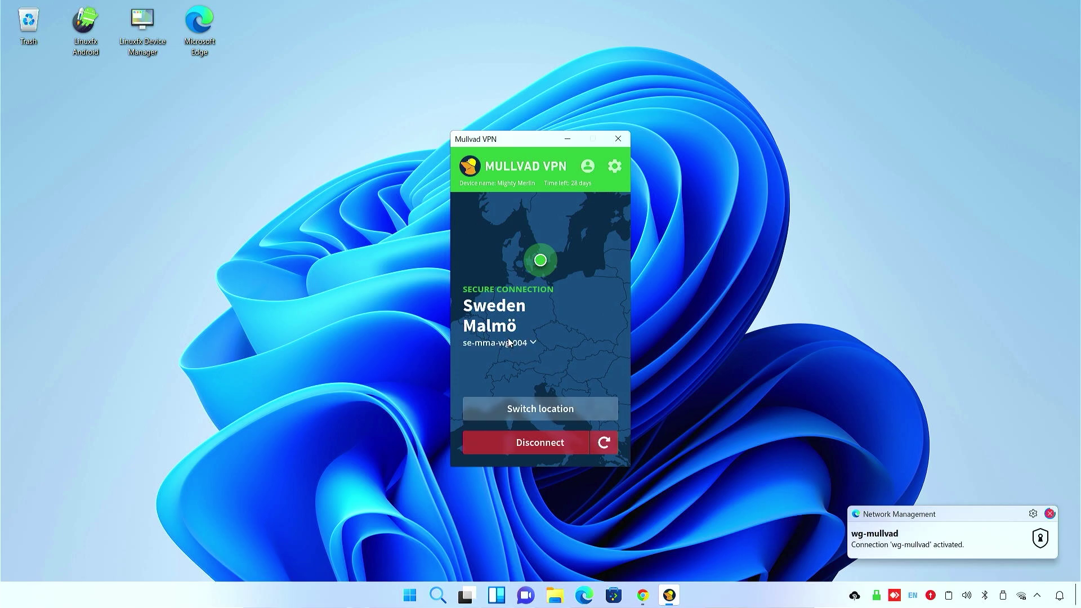
pyautogui.click(644, 595)
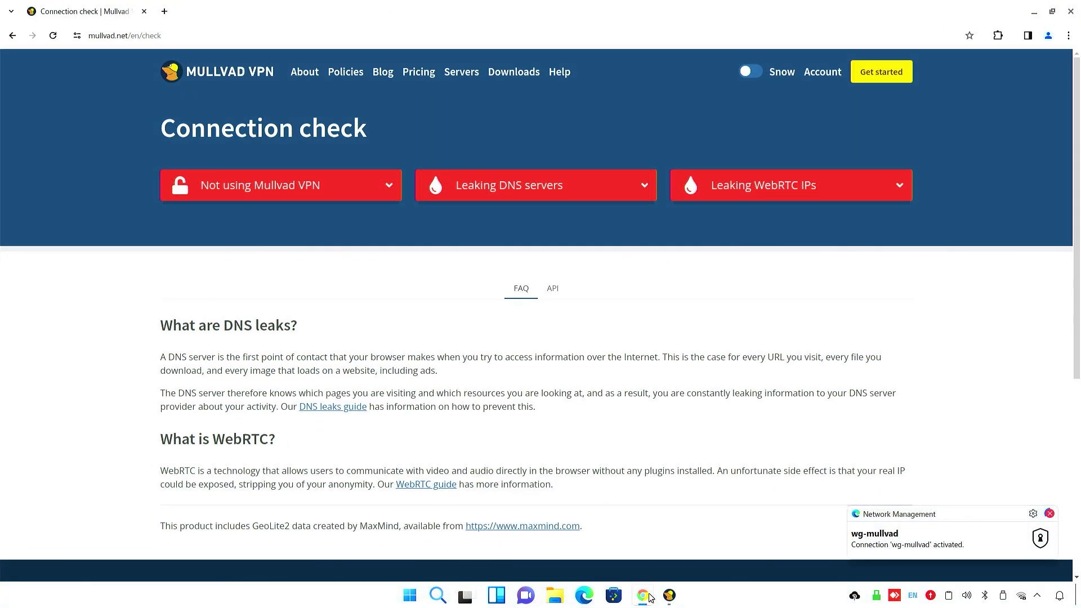
pyautogui.click(52, 36)
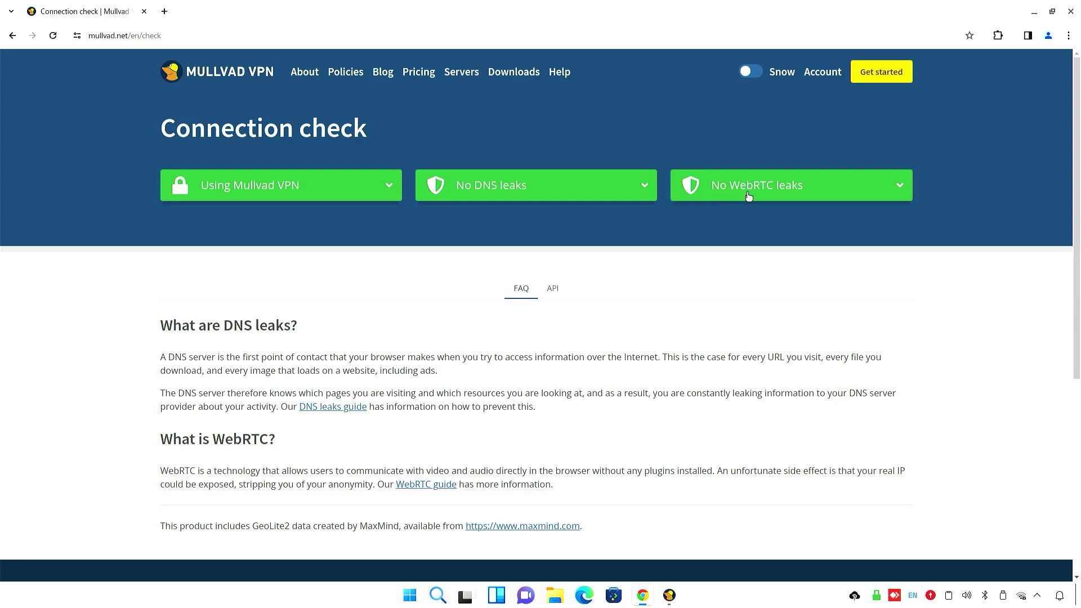
# Switch back to the Mullvad VPN app, disconnect the VPN and set the tunnel protocol to OpenVPN.
pyautogui.click(670, 595)
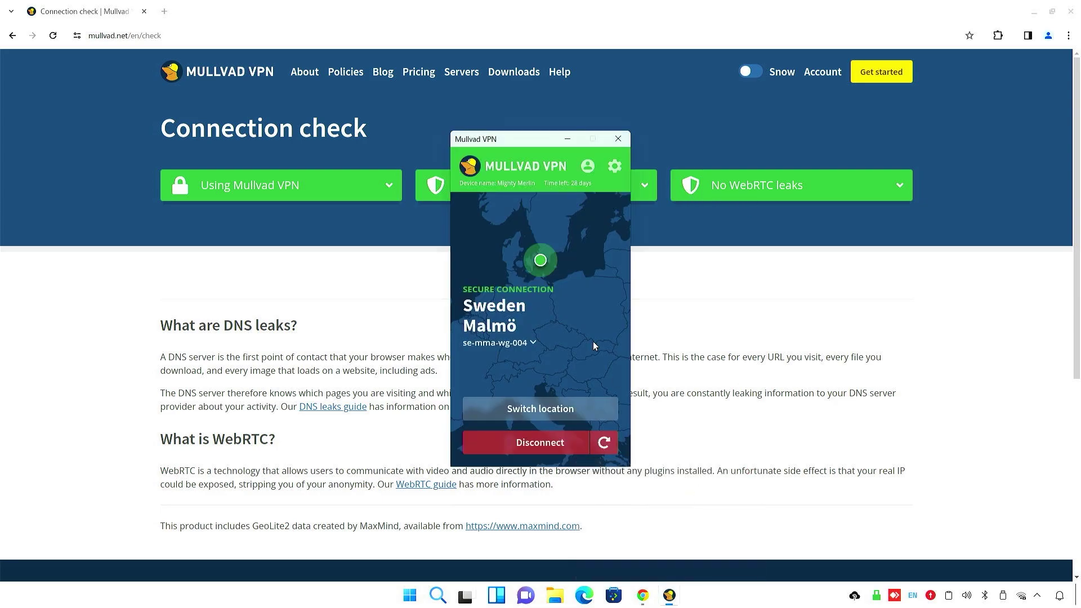
pyautogui.click(531, 443)
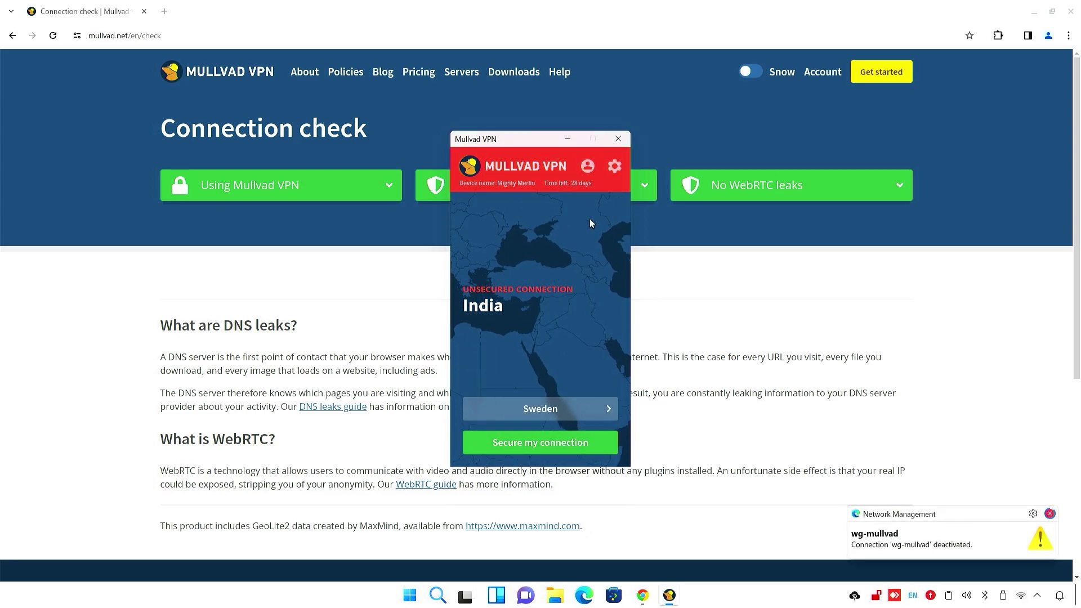
pyautogui.click(614, 166)
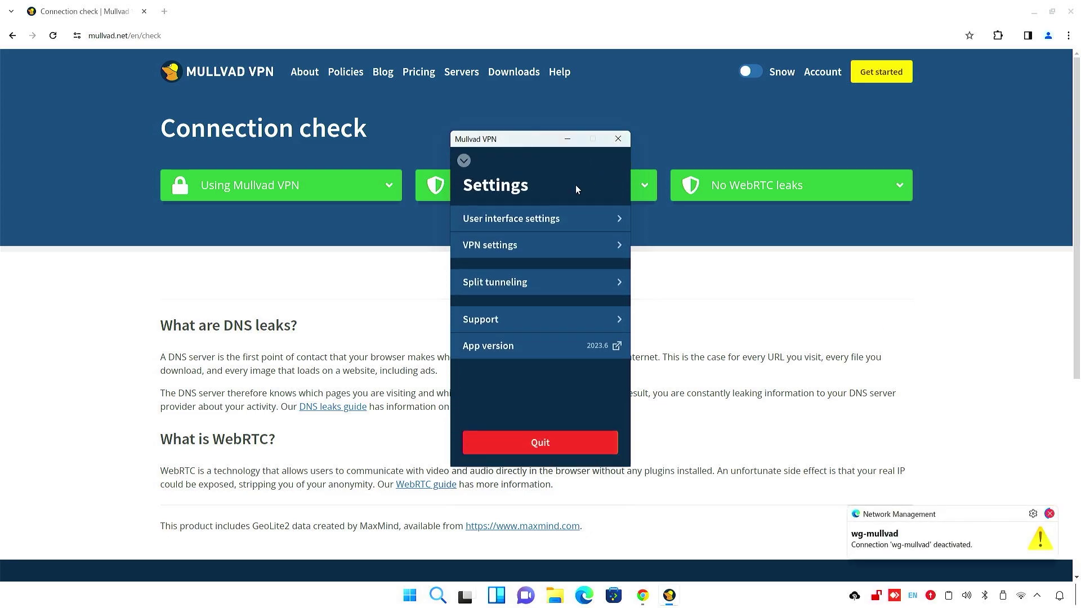
pyautogui.click(534, 246)
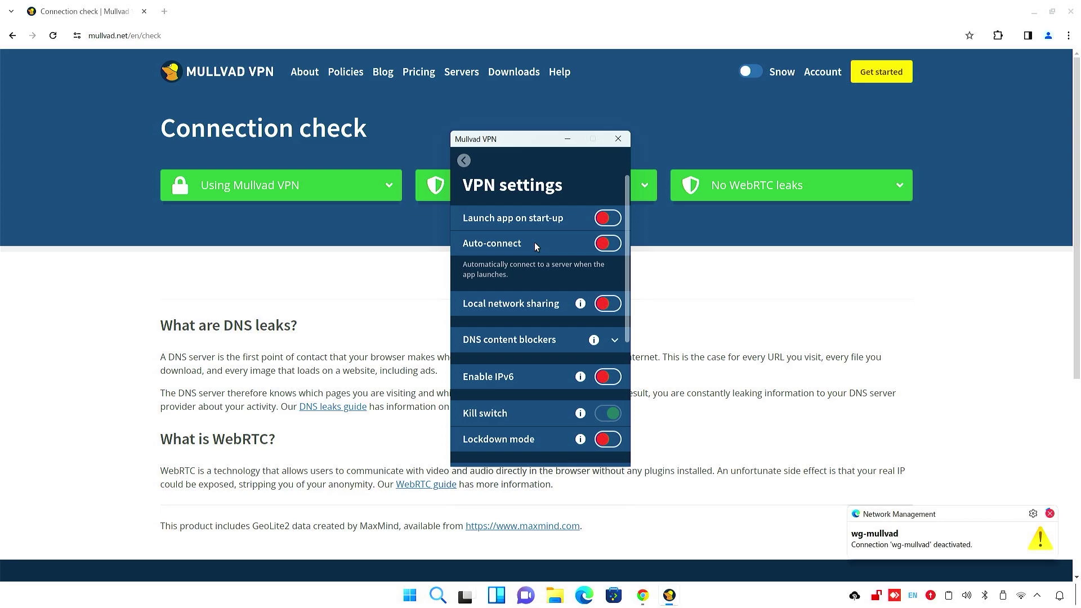
pyautogui.scroll(-5, 541, 336)
pyautogui.click(533, 327)
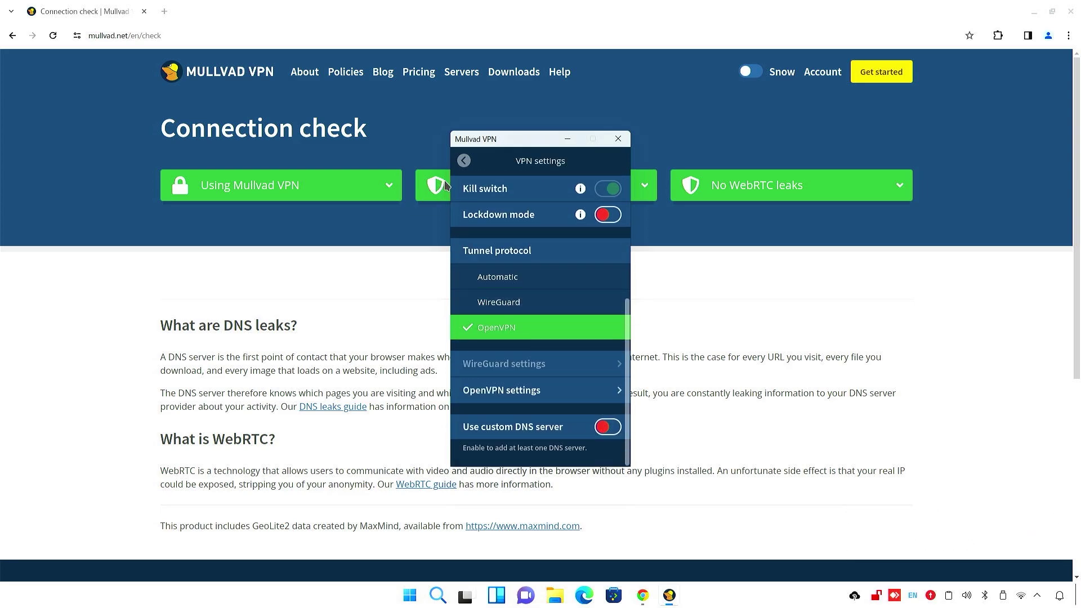
pyautogui.click(463, 161)
pyautogui.click(463, 162)
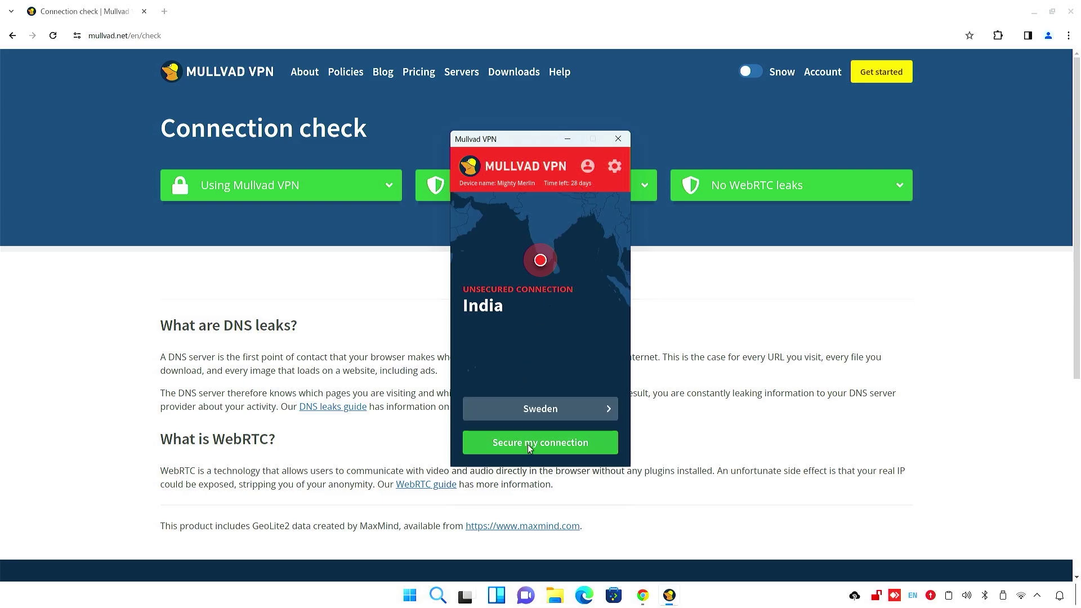
# Reconnect to Sweden over OpenVPN and reload the Connection check page in the browser.
pyautogui.click(528, 443)
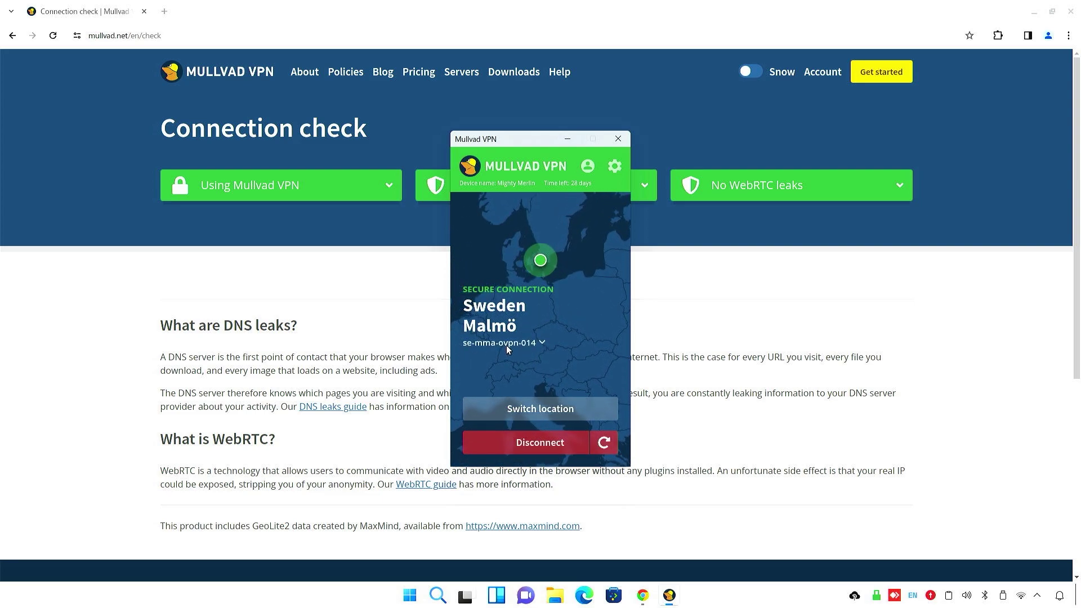
pyautogui.click(396, 302)
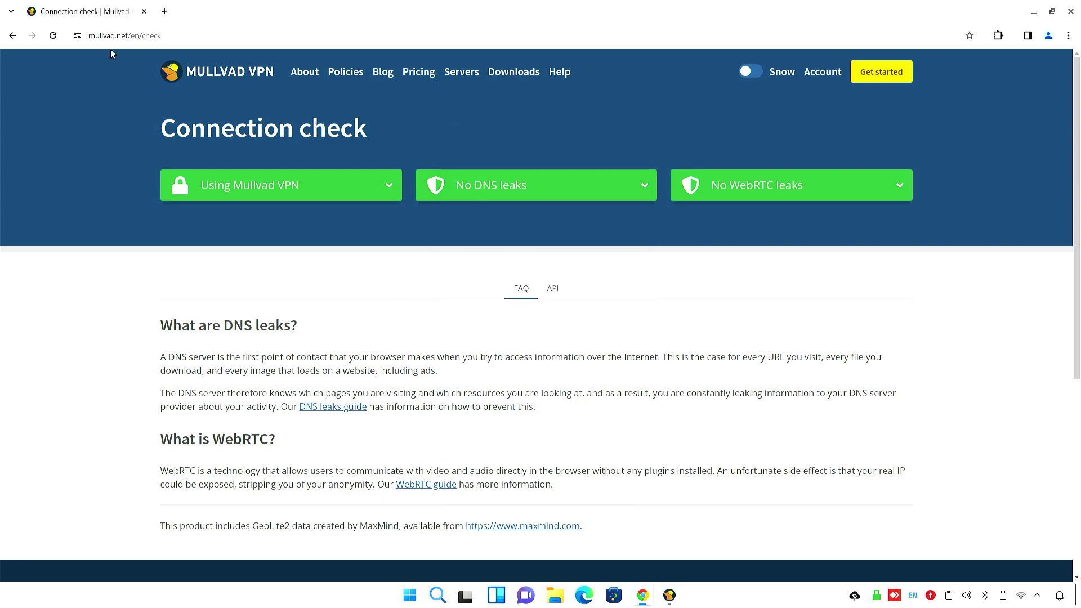
pyautogui.click(52, 36)
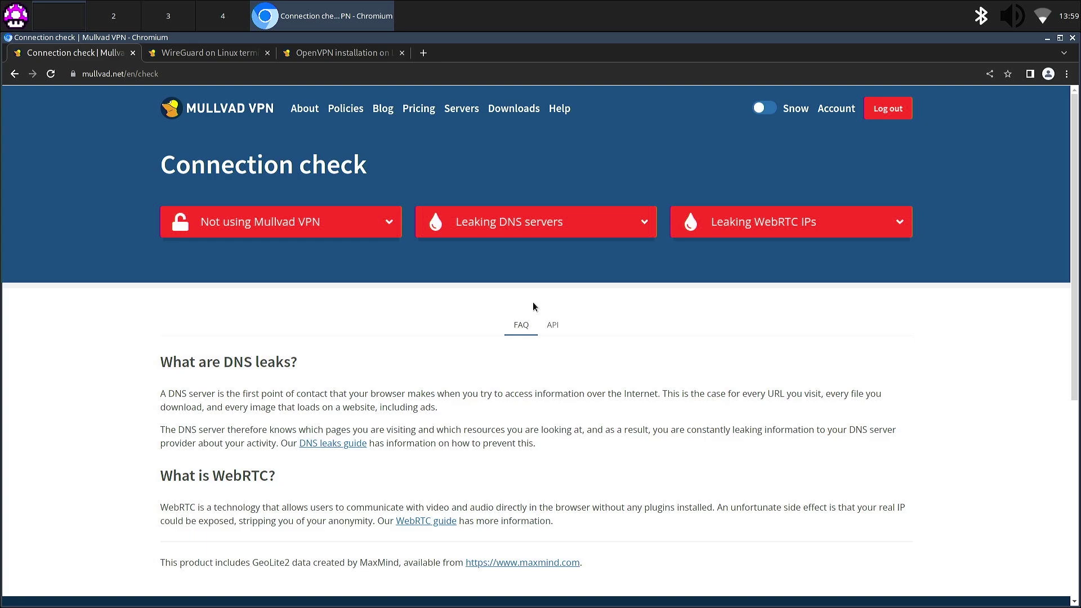
# Examine the WireGuard on Linux terminal guide's sections on installing WireGuard, generating a configuration file and connecting.
pyautogui.click(216, 55)
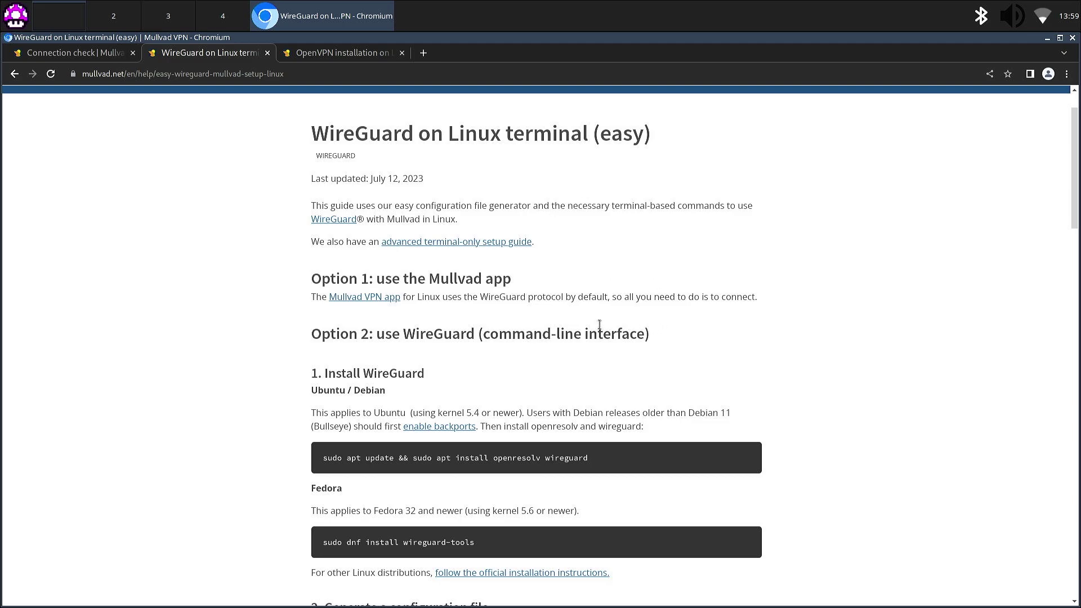
pyautogui.scroll(-5, 599, 324)
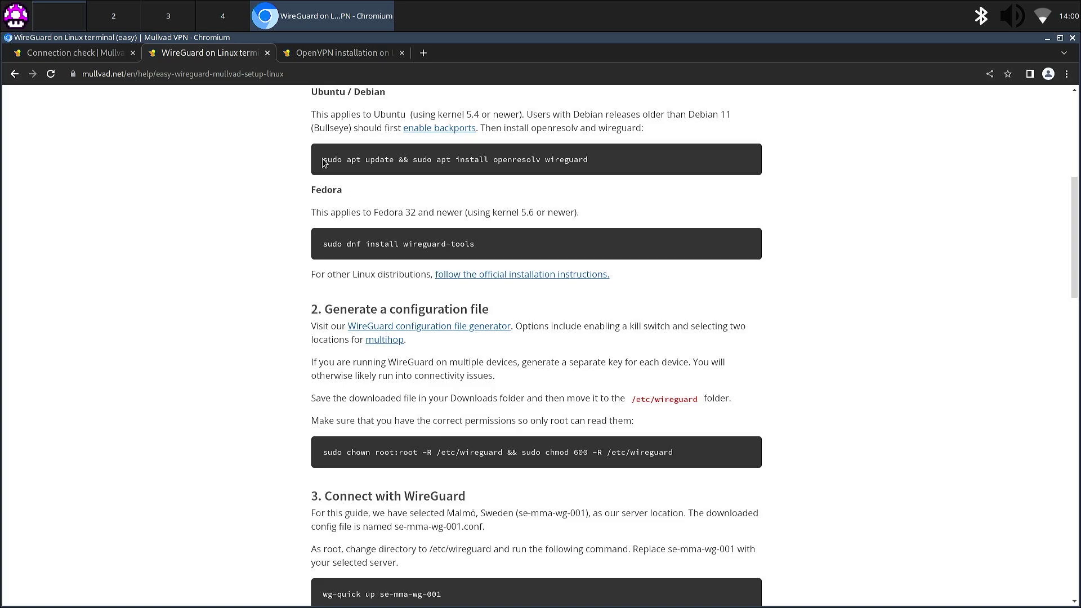
pyautogui.moveTo(322, 163); pyautogui.dragTo(589, 166)
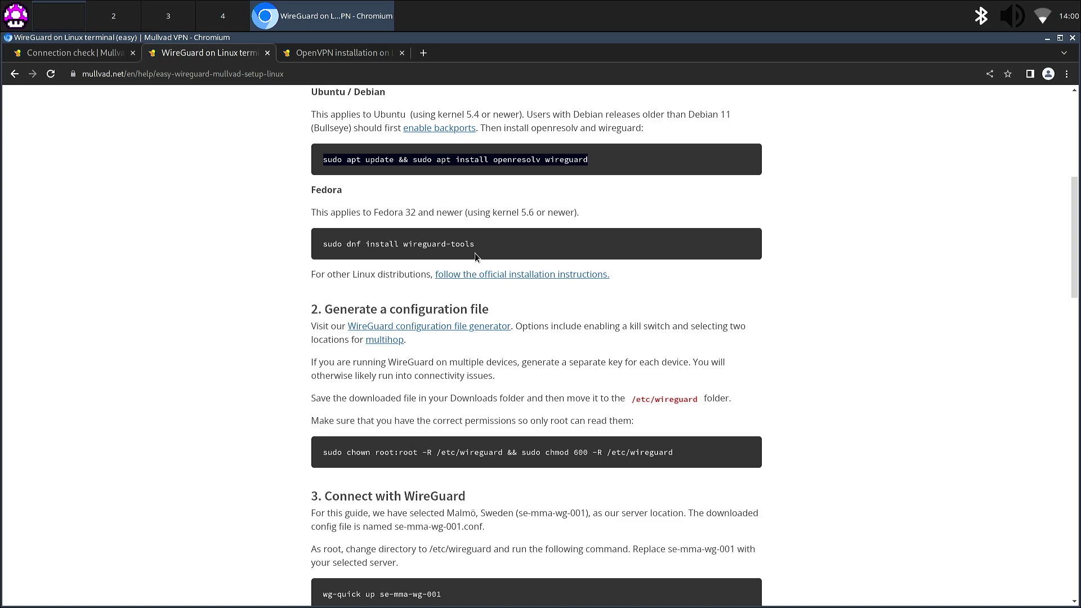
pyautogui.scroll(-1, 467, 315)
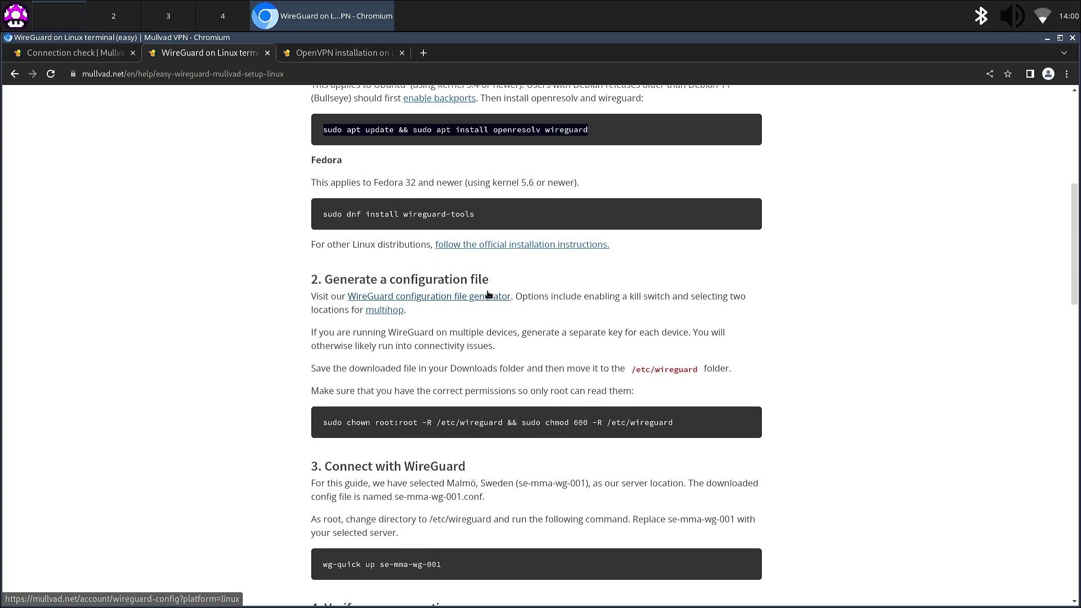
pyautogui.scroll(-2, 471, 371)
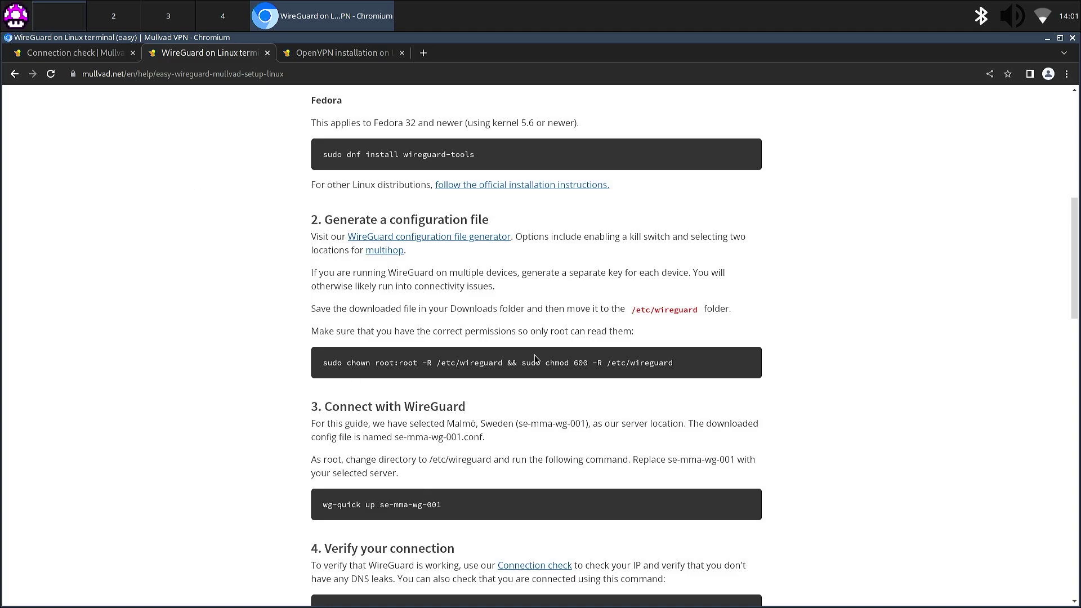
# In a terminal, bring up the tunnel with wg-quick up us-qas-wg-001 and the account password, and rerun the browser's Connection check.
pyautogui.click(9, 7)
pyautogui.click(24, 40)
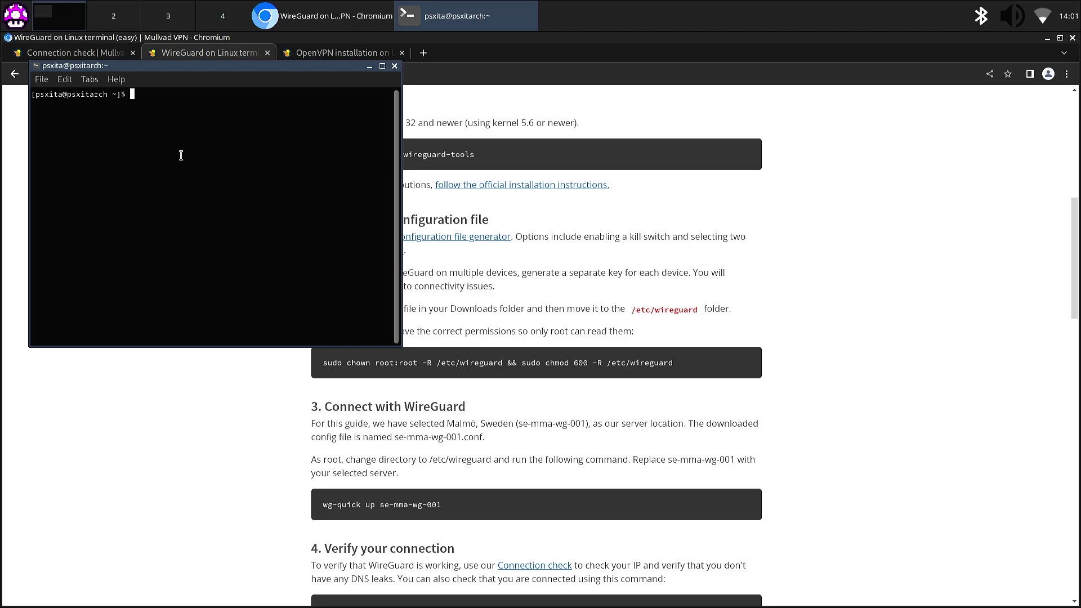
pyautogui.write('wg-quick up')
pyautogui.write('us-qas-wg-001')
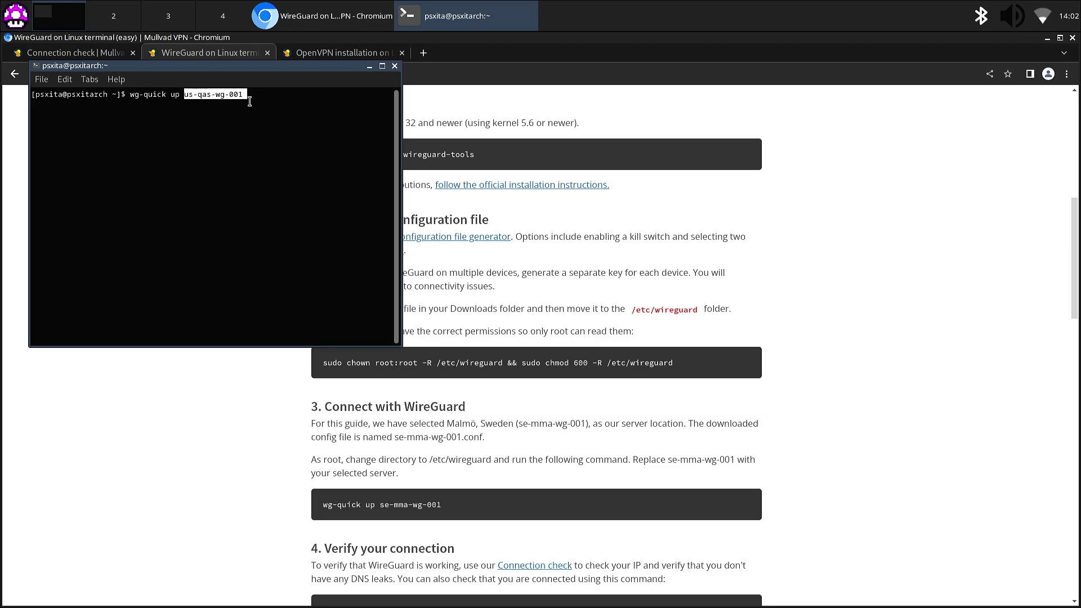
pyautogui.press('Return')
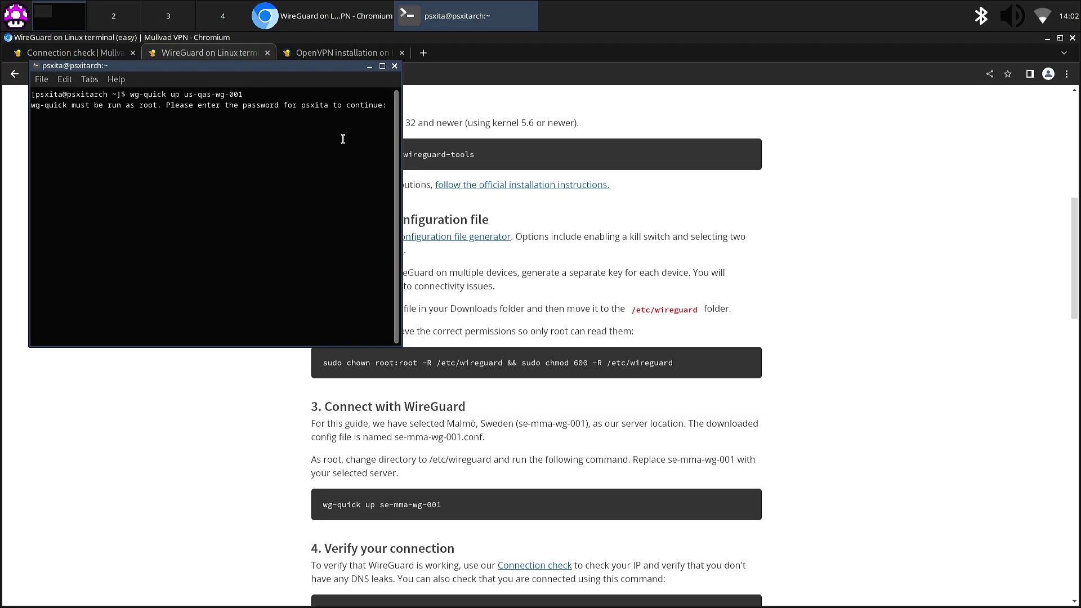
pyautogui.press('Return')
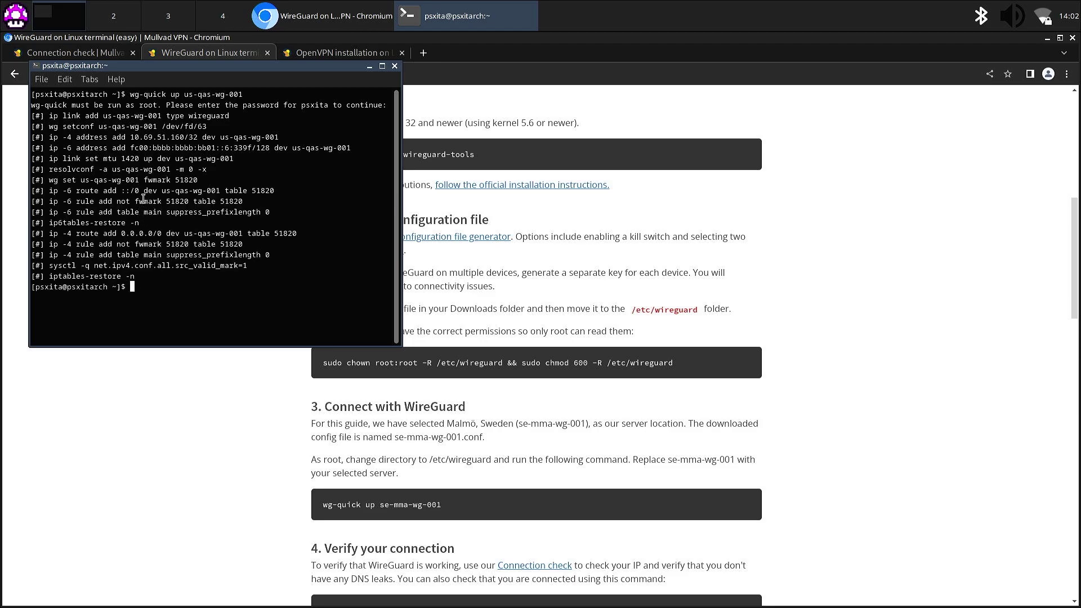
pyautogui.click(96, 55)
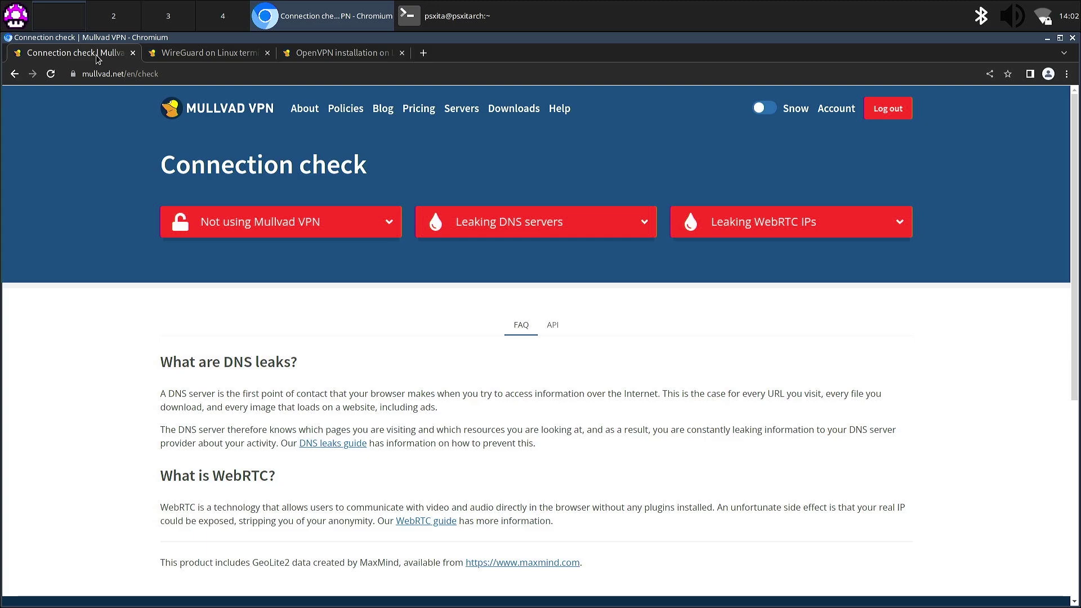
pyautogui.click(51, 75)
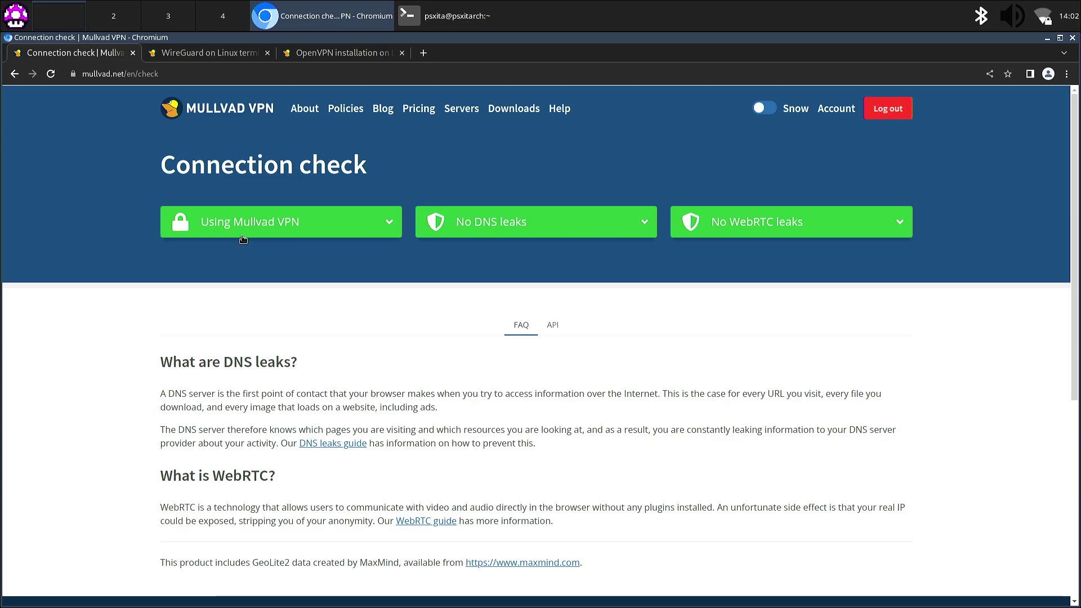
# Take the WireGuard tunnel down in the terminal with wg-quick down us-qas-wg-001 and reload the Connection check page in the browser.
pyautogui.click(465, 23)
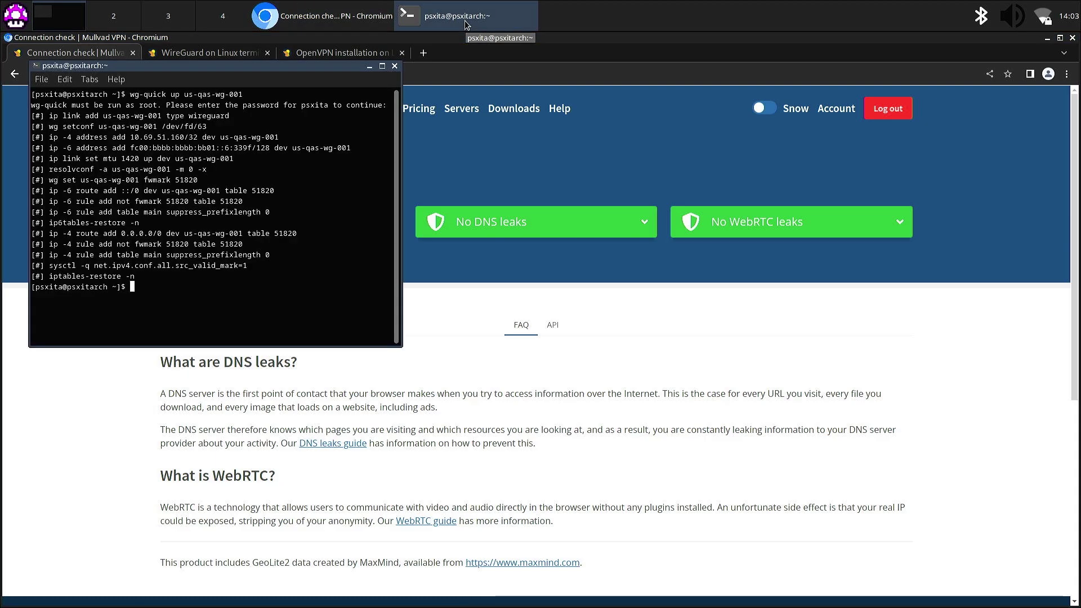
pyautogui.press('Up')
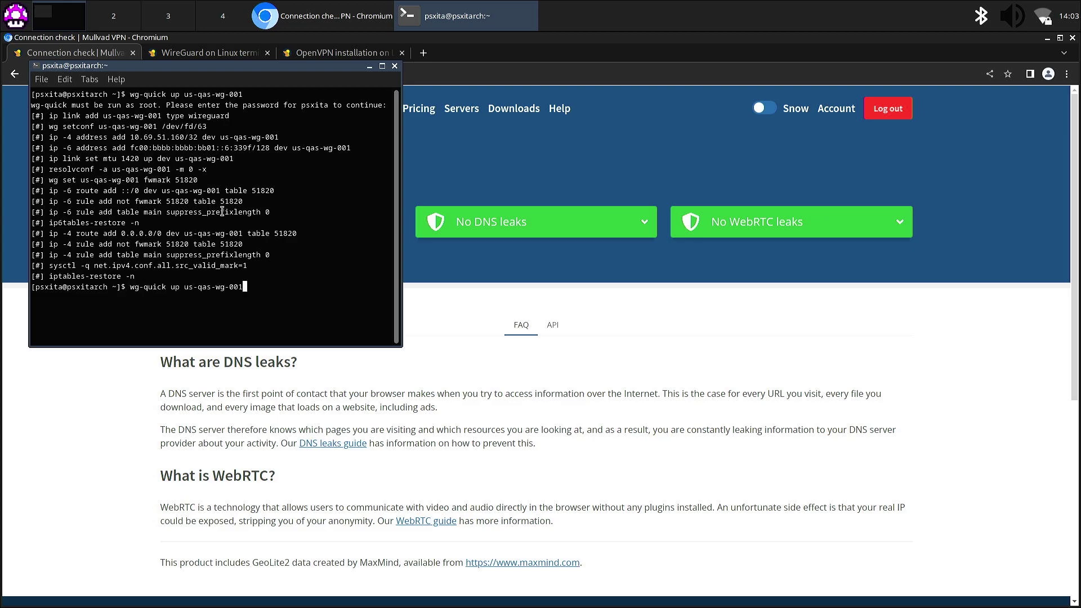
pyautogui.press('Left')
pyautogui.press('Left')
pyautogui.press('Left')
pyautogui.press('Left')
pyautogui.press('Left')
pyautogui.press('Left')
pyautogui.press('Left')
pyautogui.press('Left')
pyautogui.press('Left')
pyautogui.press('Left')
pyautogui.press('Left')
pyautogui.press('Left')
pyautogui.press('Left')
pyautogui.press('Left')
pyautogui.press('BackSpace')
pyautogui.press('BackSpace')
pyautogui.write('down')
pyautogui.press('Return')
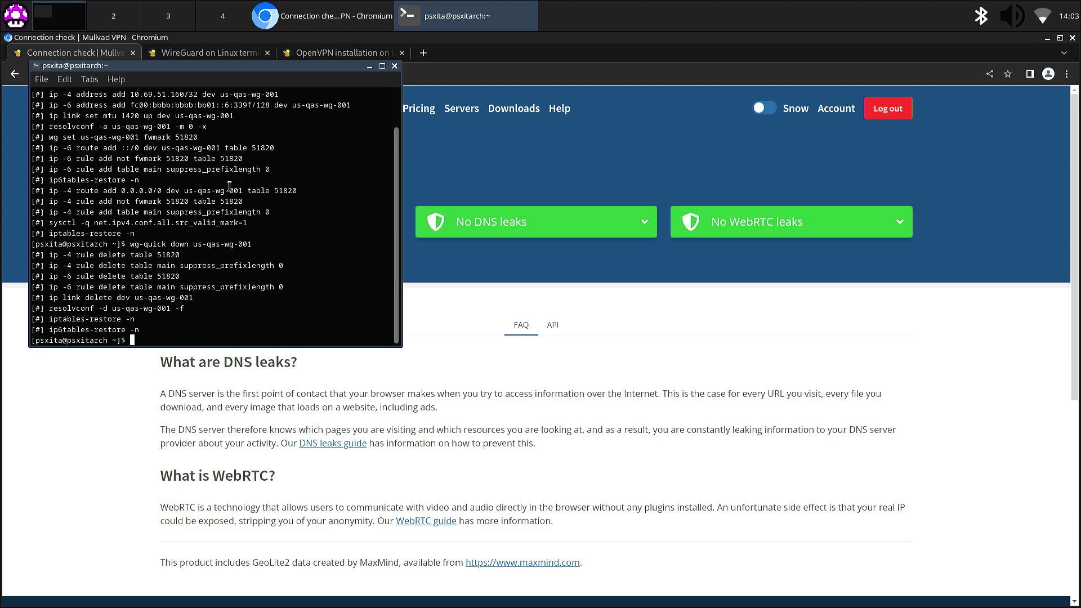
pyautogui.click(552, 147)
pyautogui.click(52, 75)
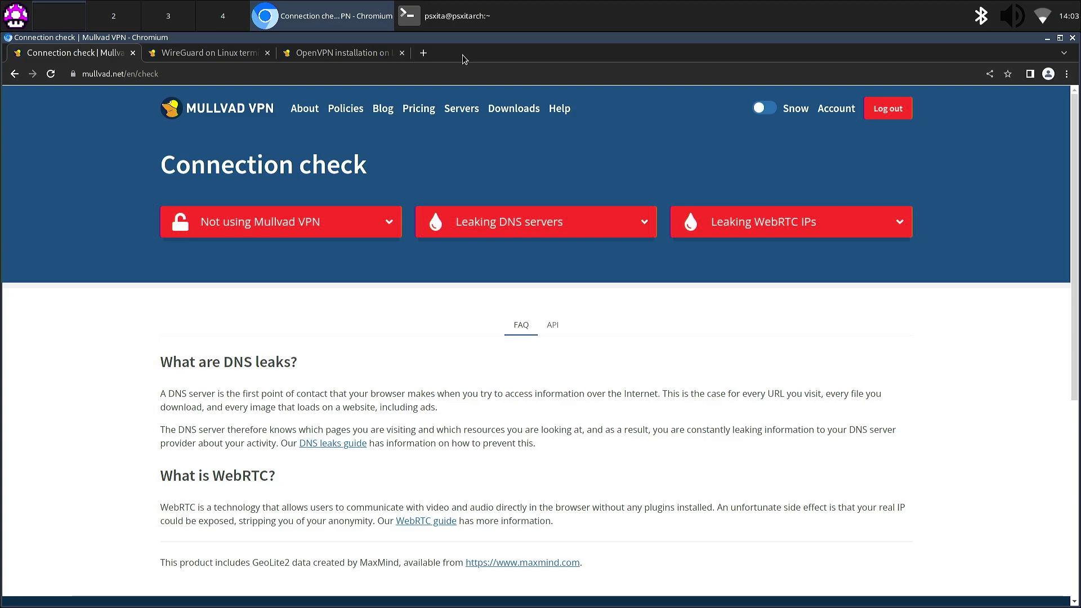
# Examine the Ubuntu / Debian terminal instructions in the OpenVPN installation on Linux guide alongside the downloaded Mullvad files in the Downloads folder.
pyautogui.hotkey('ctrl', '3')
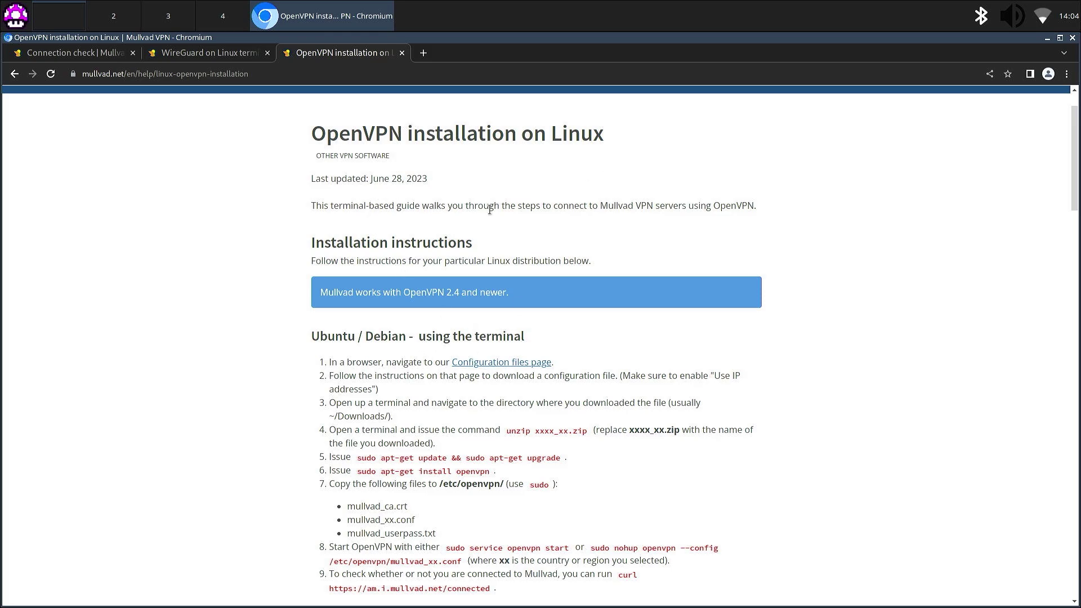
pyautogui.scroll(-2, 564, 340)
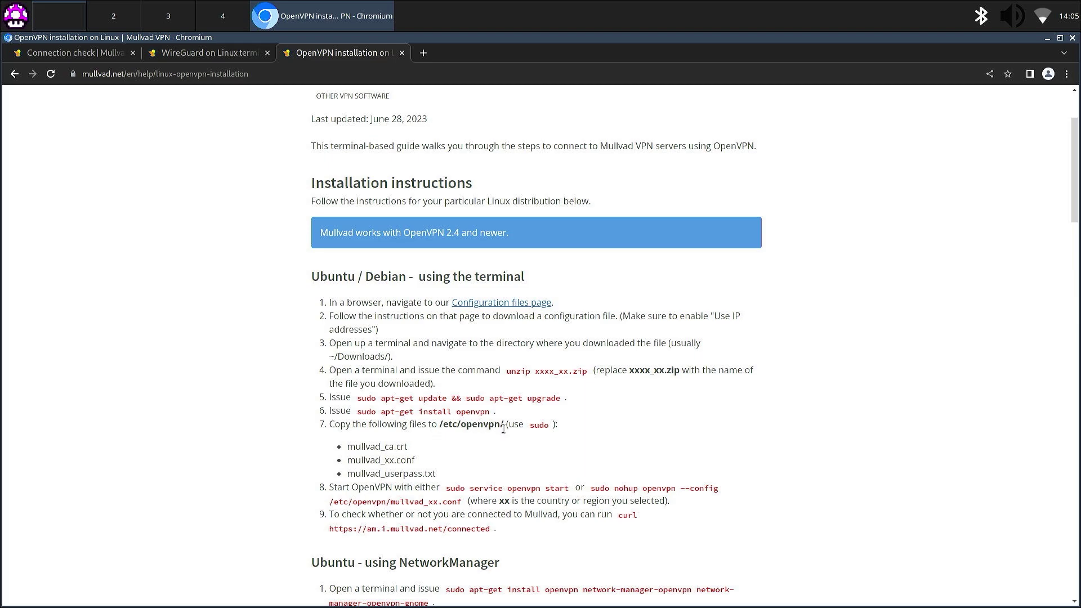
pyautogui.click(15, 16)
pyautogui.click(33, 22)
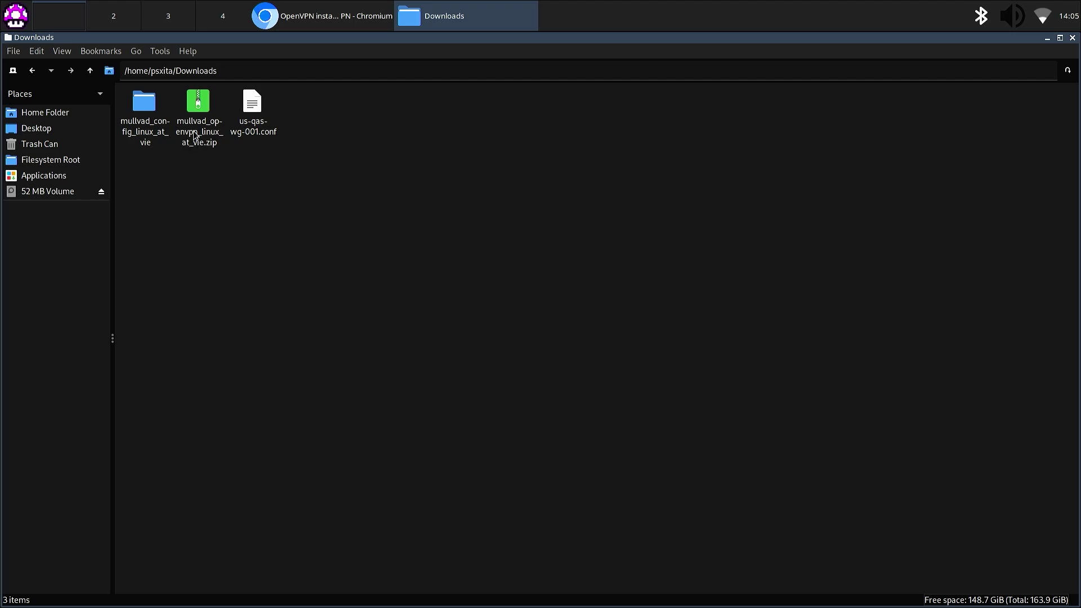
pyautogui.click(318, 29)
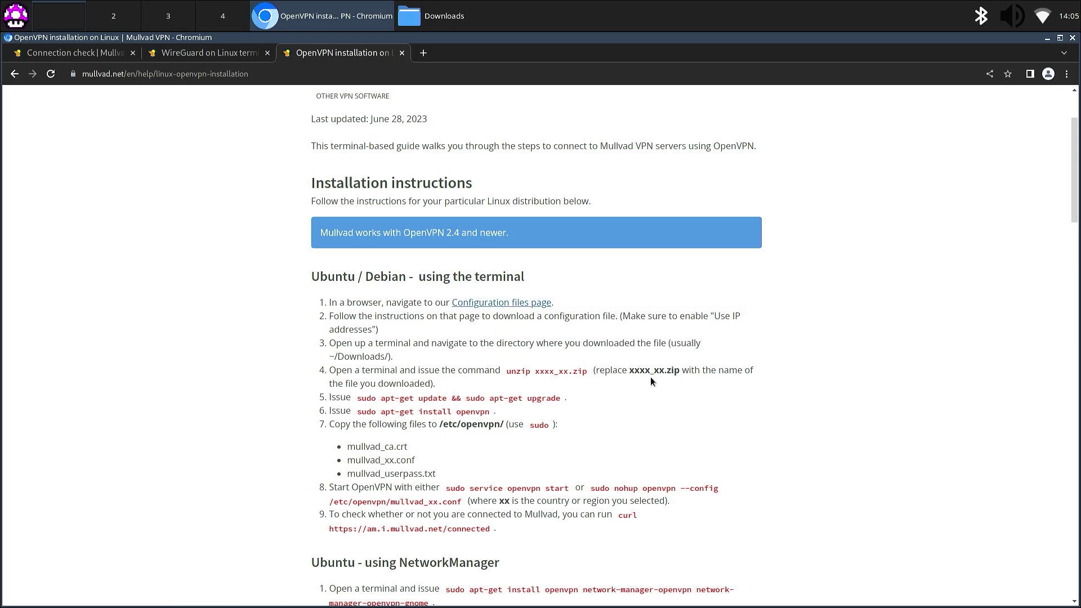
pyautogui.click(437, 18)
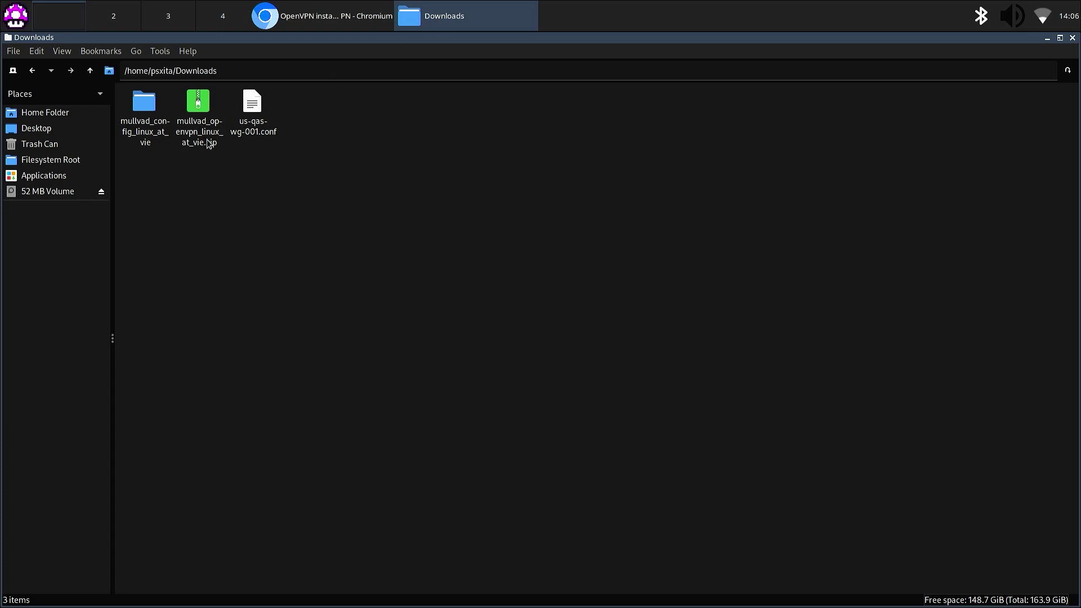
# Open a terminal in the mullvad_config_linux_at_vie folder and run sudo cp * /etc/openvpn, authenticating with the account password.
pyautogui.doubleClick(145, 121)
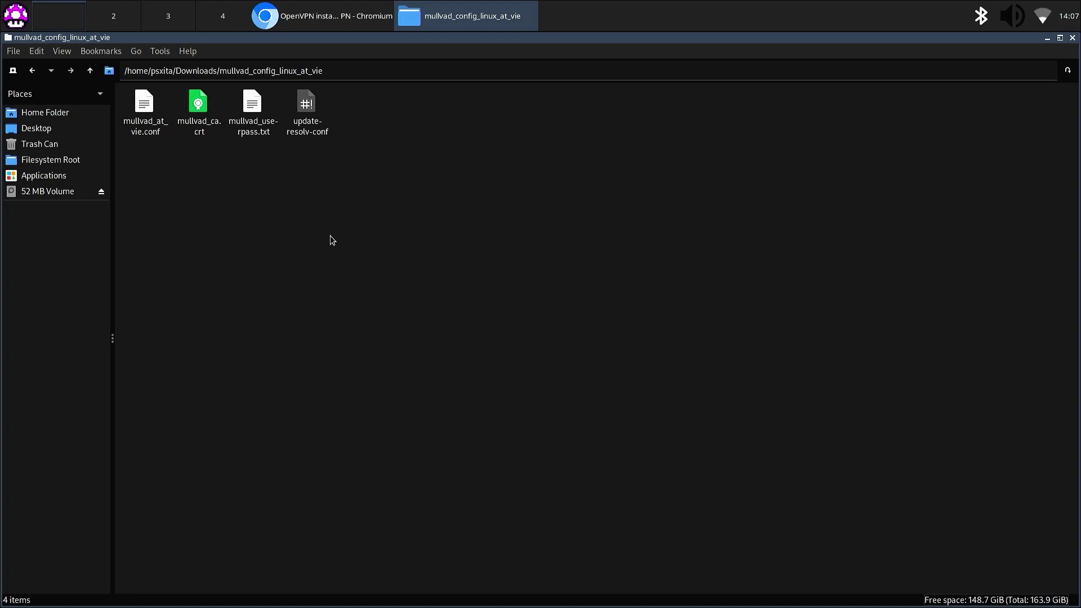
pyautogui.press('F4')
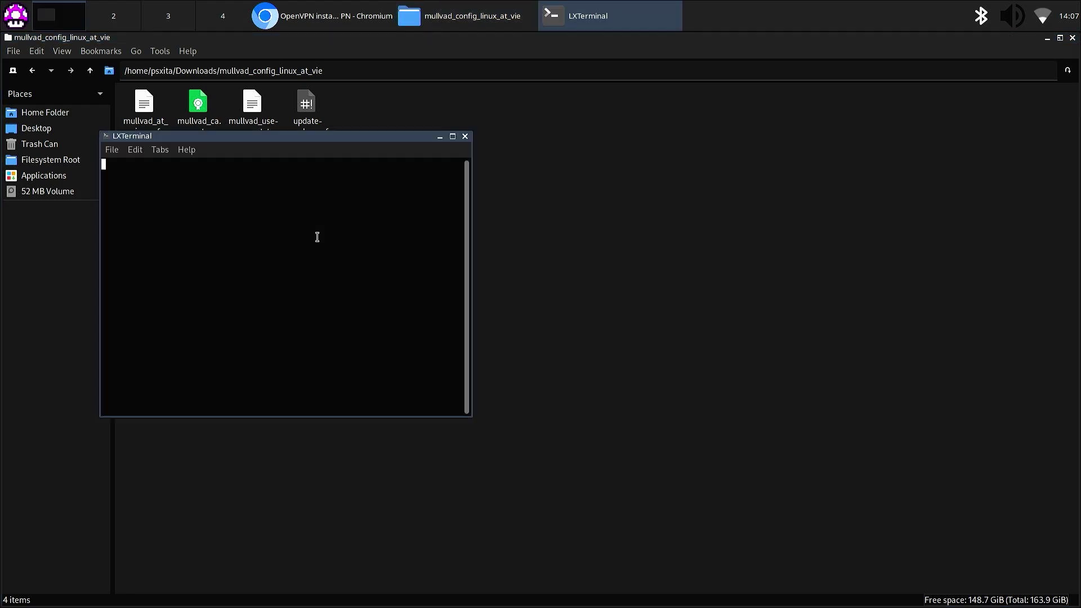
pyautogui.write('sudo ')
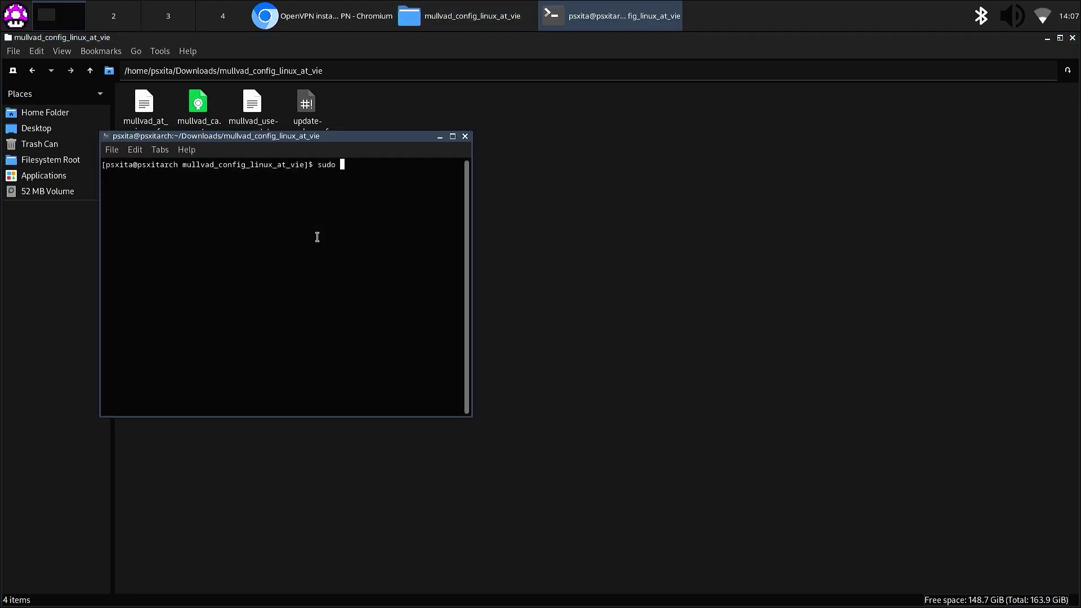
pyautogui.write('cp * /etc/openvpn')
pyautogui.press('Return')
pyautogui.press('Return')
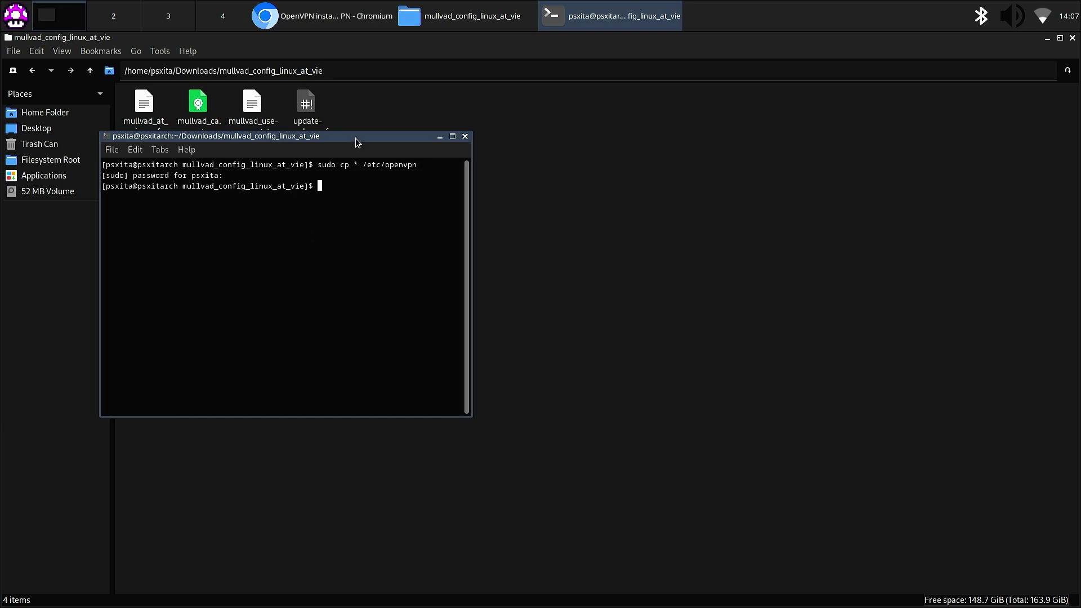
# Following the guide's start command, try to start OpenVPN in the terminal with sudo nohup openvpn --config /etc/openvpn/mullvad_at_vie.conf.
pyautogui.moveTo(346, 148); pyautogui.dragTo(439, 231)
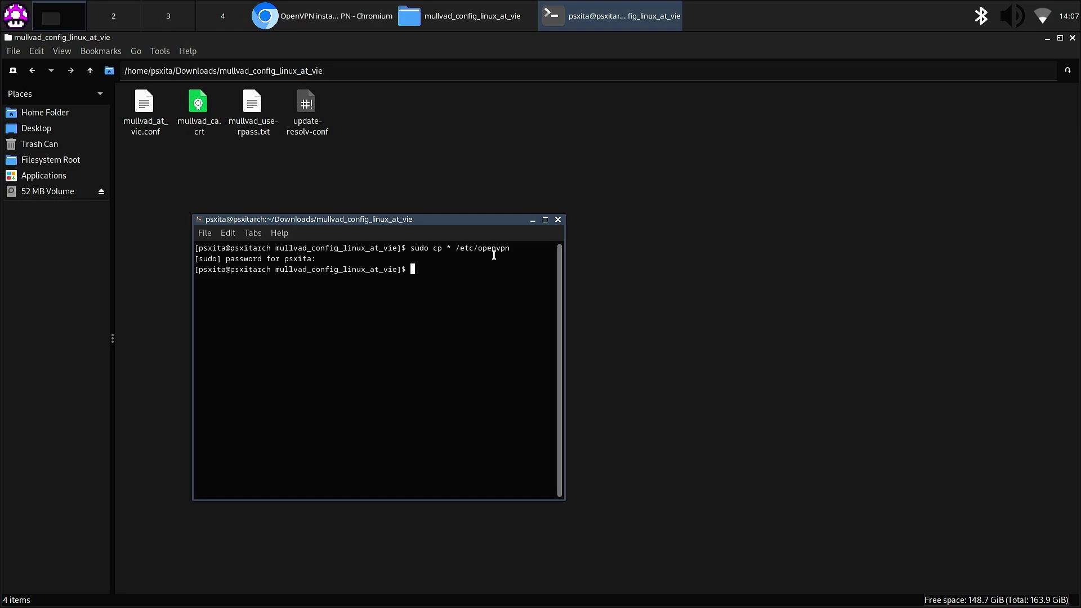
pyautogui.hotkey('alt', 'Tab')
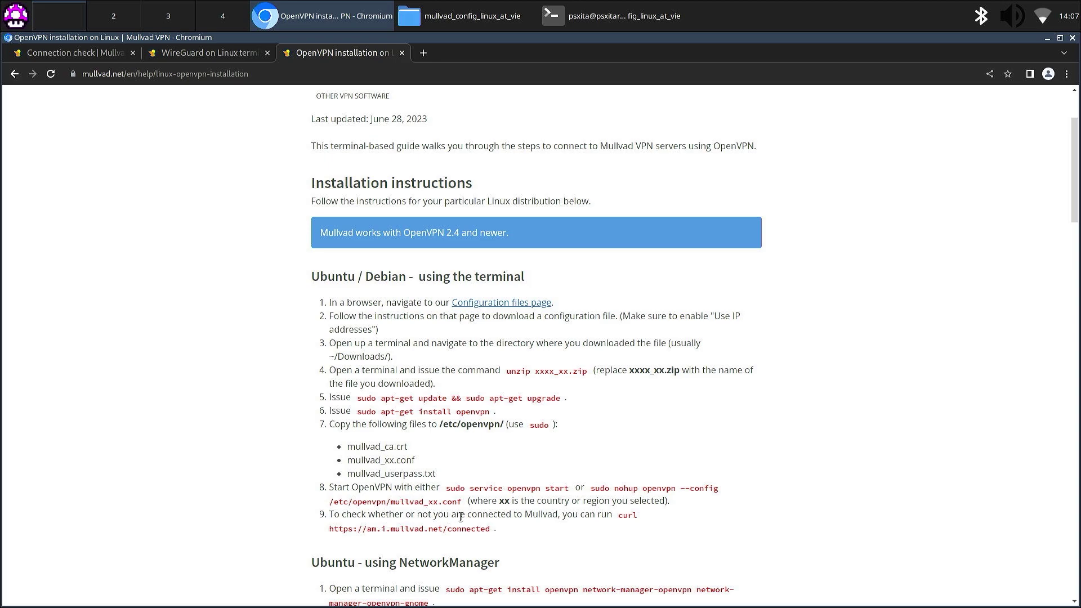
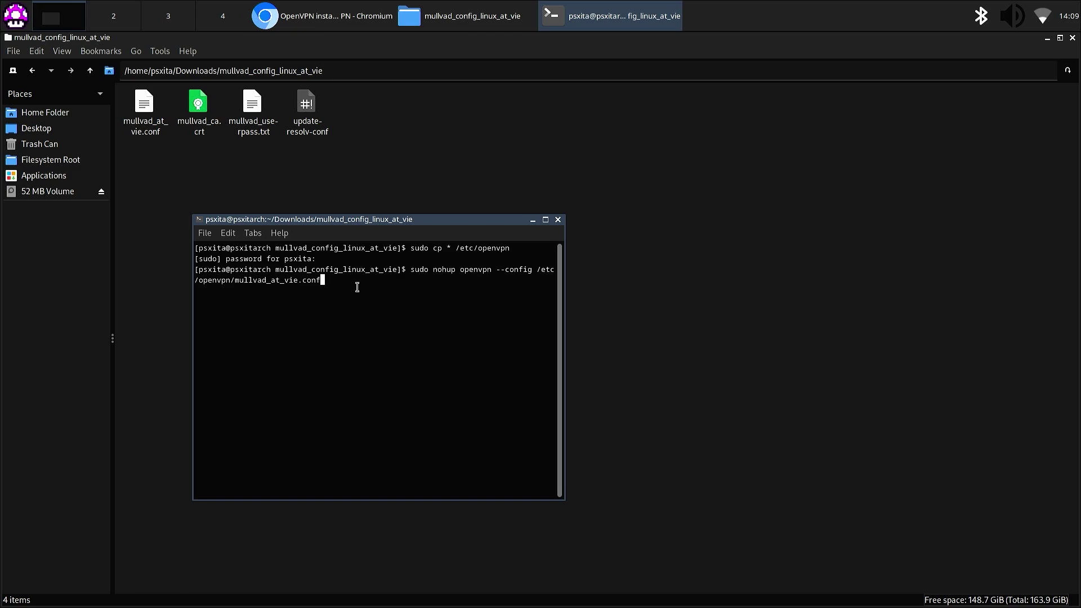
pyautogui.press('Return')
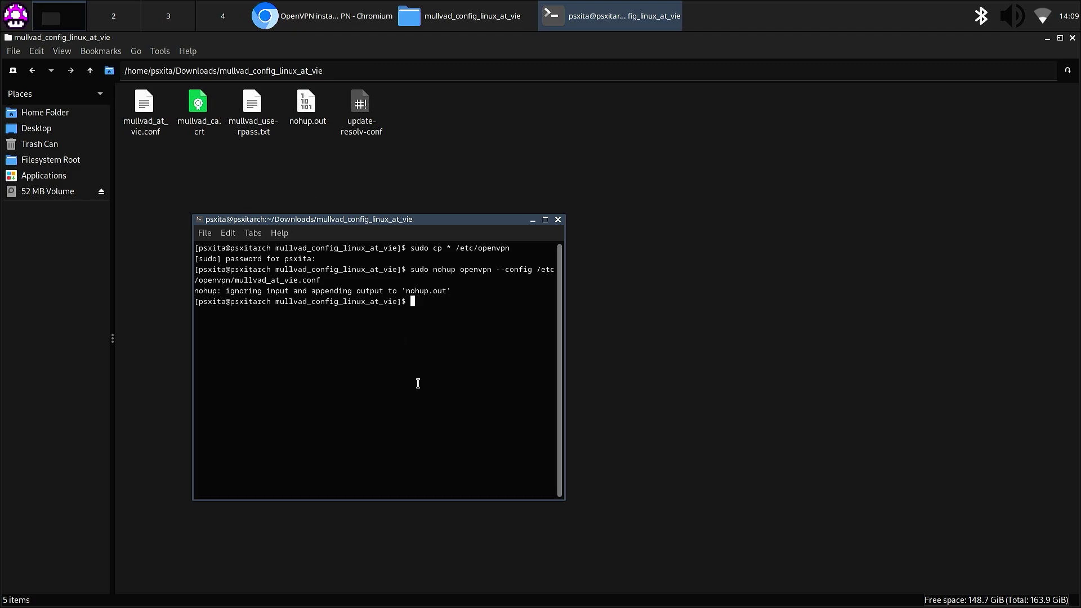
# Open the copied Mullvad configuration for editing with sudo nano /etc/openvpn/mullvad_at_vie.conf.
pyautogui.write('sudo nano /etc/openvpn')
pyautogui.press('BackSpace')
pyautogui.write('/')
pyautogui.moveTo(235, 279); pyautogui.dragTo(320, 280)
pyautogui.hotkey('ctrl', 'c')
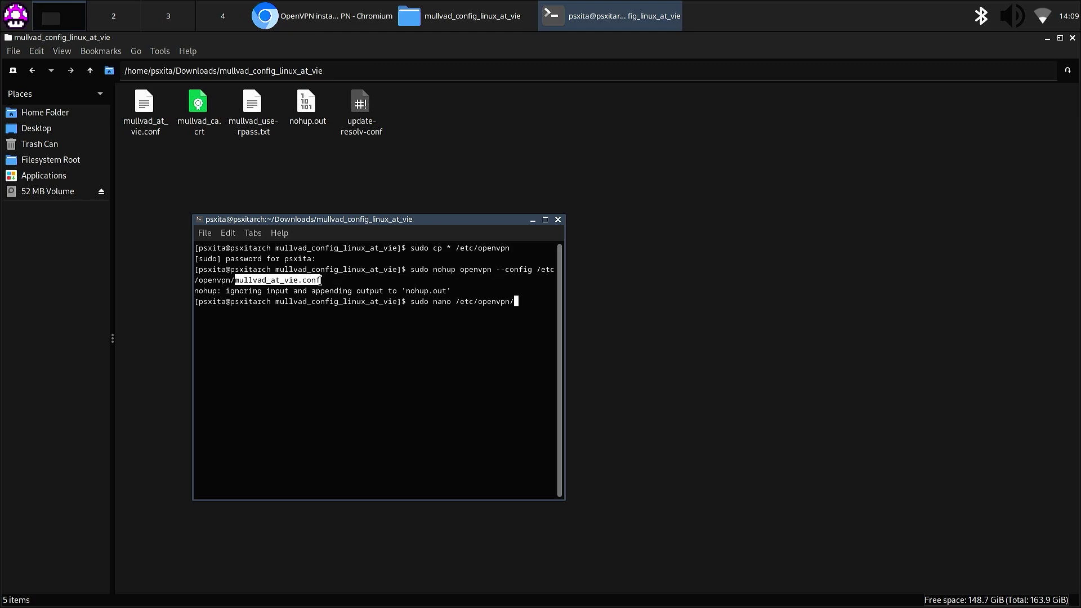
pyautogui.click(489, 374)
pyautogui.rightClick(504, 360)
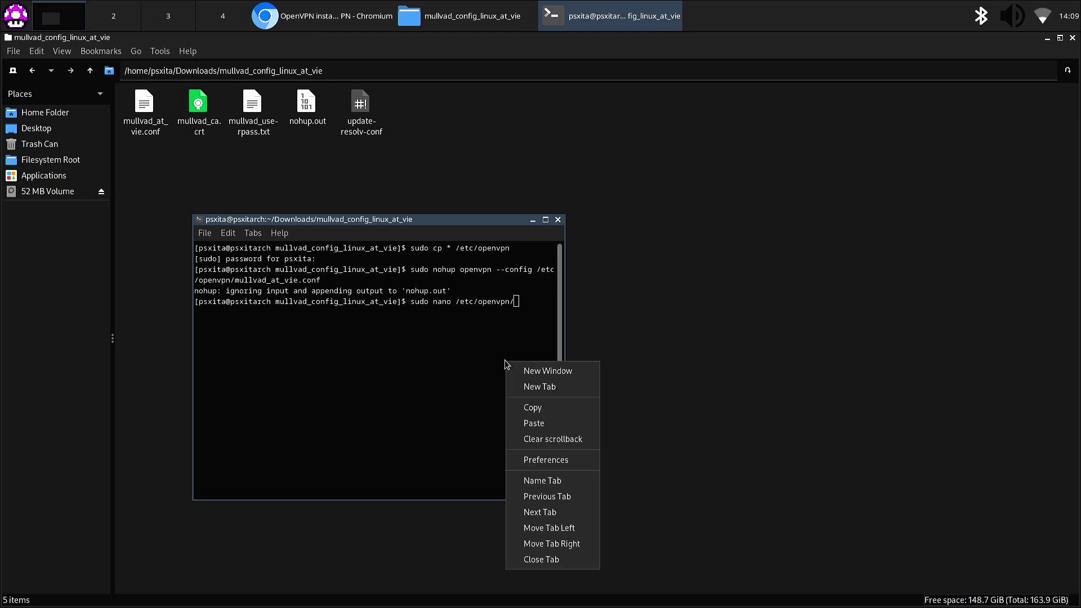
pyautogui.click(530, 419)
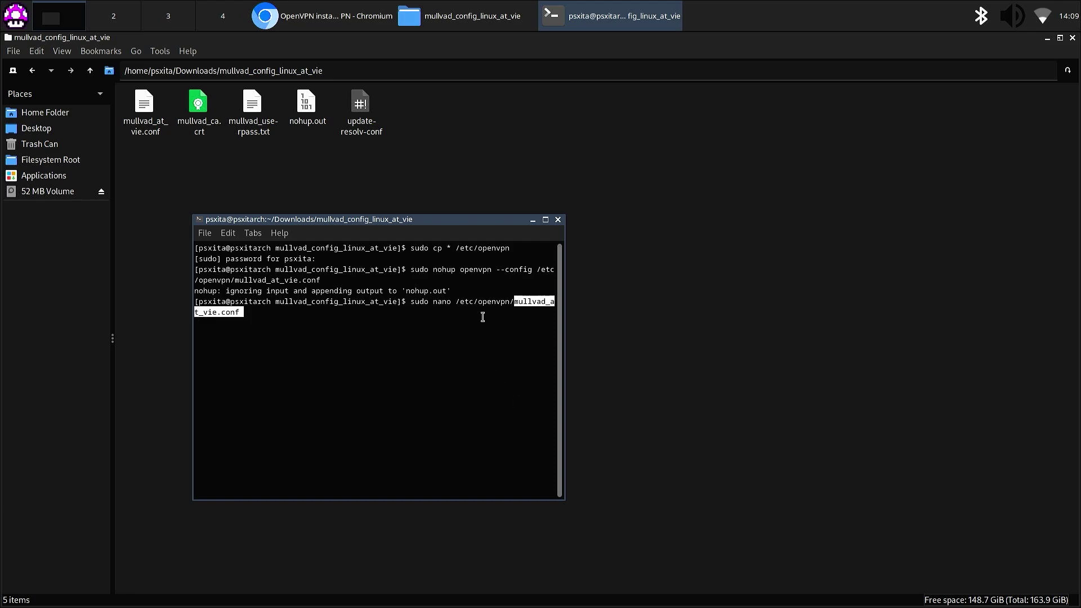
pyautogui.press('Return')
# Change the auth-user-pass path to /etc/openvpn/mullvad_userpass.txt.
pyautogui.press('Down')
pyautogui.press('Down')
pyautogui.press('Down')
pyautogui.press('Down')
pyautogui.press('Down')
pyautogui.press('Down')
pyautogui.press('Down')
pyautogui.press('Down')
pyautogui.press('Down')
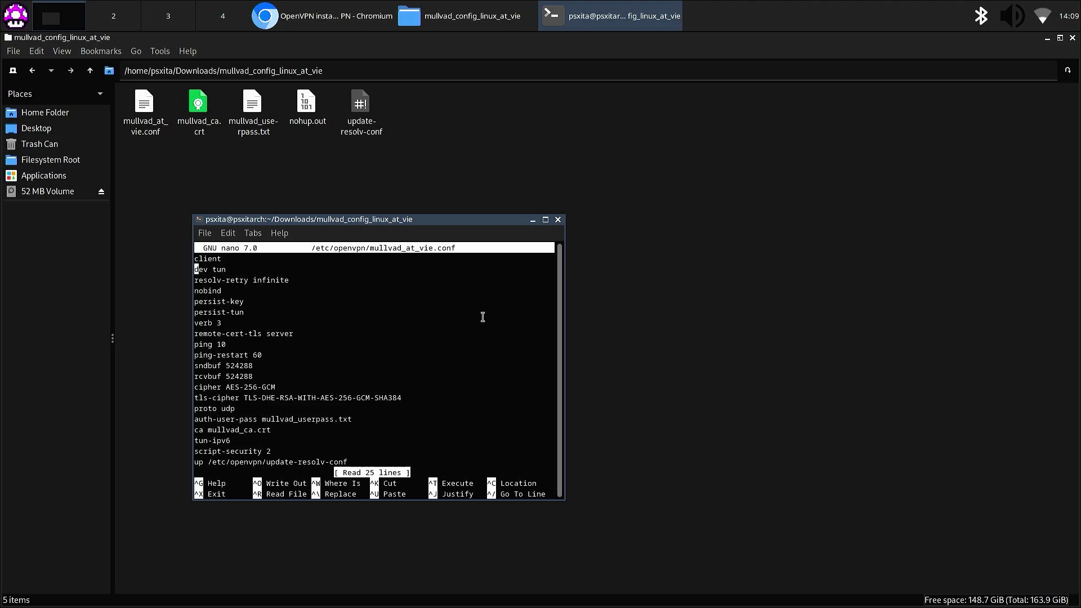
pyautogui.press('Down')
pyautogui.press('Down')
pyautogui.press('Down')
pyautogui.press('Down')
pyautogui.press('Down')
pyautogui.press('Down')
pyautogui.press('Right')
pyautogui.press('Right')
pyautogui.press('Right')
pyautogui.press('Right')
pyautogui.press('Right')
pyautogui.press('Right')
pyautogui.press('Right')
pyautogui.press('Right')
pyautogui.press('Right')
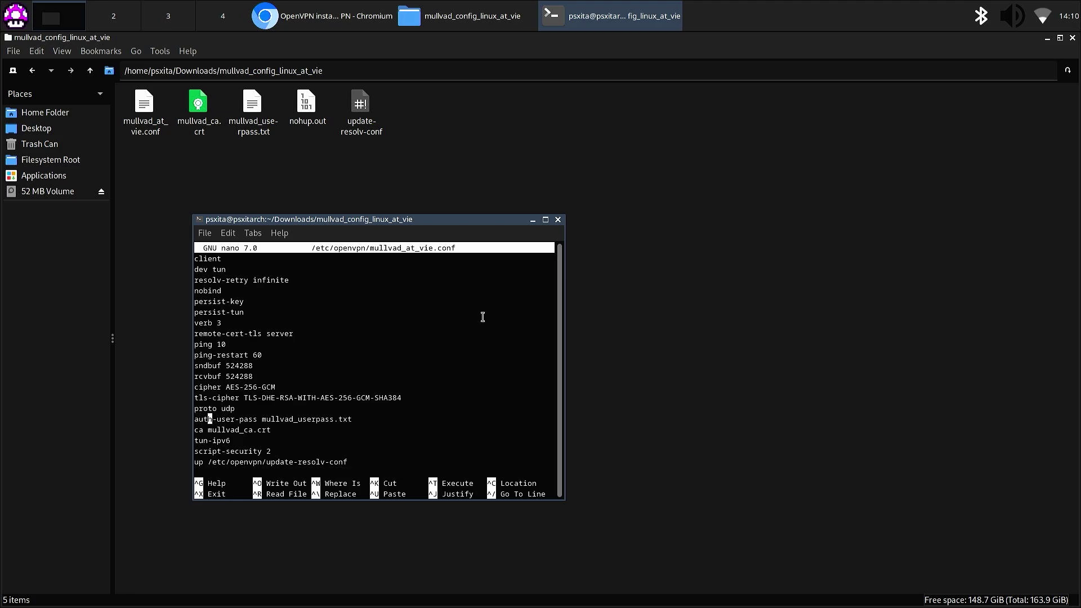
pyautogui.press('Right')
pyautogui.press('Right')
pyautogui.press('Right')
pyautogui.press('Right')
pyautogui.press('Right')
pyautogui.press('Right')
pyautogui.write('/etc/')
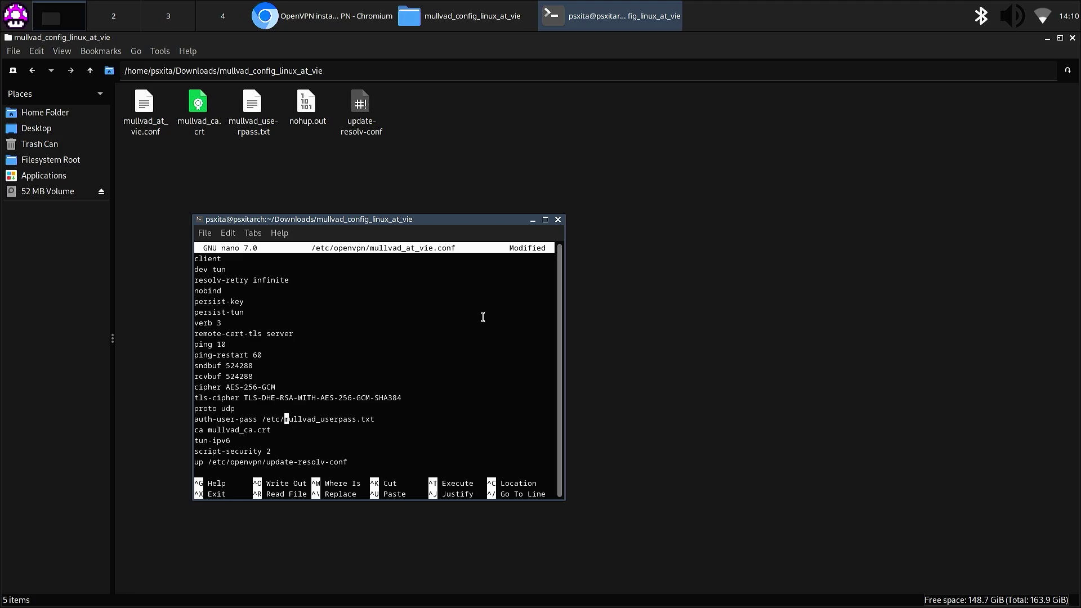
pyautogui.write('openvpn/')
# Change the ca path to /etc/openvpn/mullvad_ca.crt, then save the configuration file and exit nano.
pyautogui.press('Down')
pyautogui.press('Left')
pyautogui.press('Left')
pyautogui.press('Left')
pyautogui.press('Left')
pyautogui.press('Left')
pyautogui.press('Left')
pyautogui.press('Left')
pyautogui.press('Left')
pyautogui.press('Left')
pyautogui.press('Left')
pyautogui.press('Left')
pyautogui.press('Left')
pyautogui.press('Left')
pyautogui.press('Left')
pyautogui.write('/etc/openvpn')
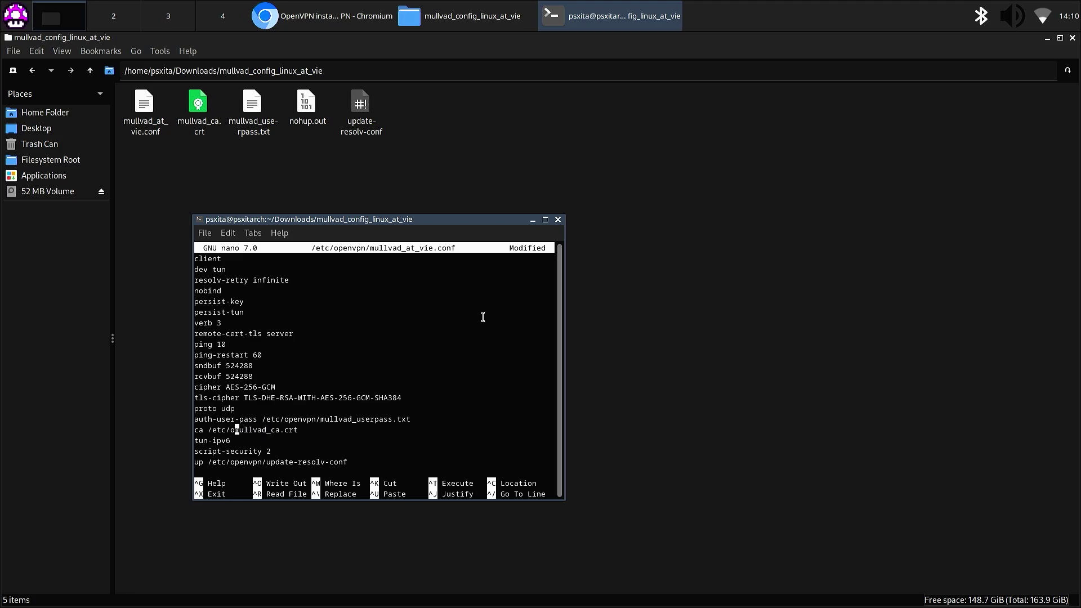
pyautogui.write('/')
pyautogui.hotkey('ctrl', 'x')
pyautogui.press('y')
pyautogui.press('Return')
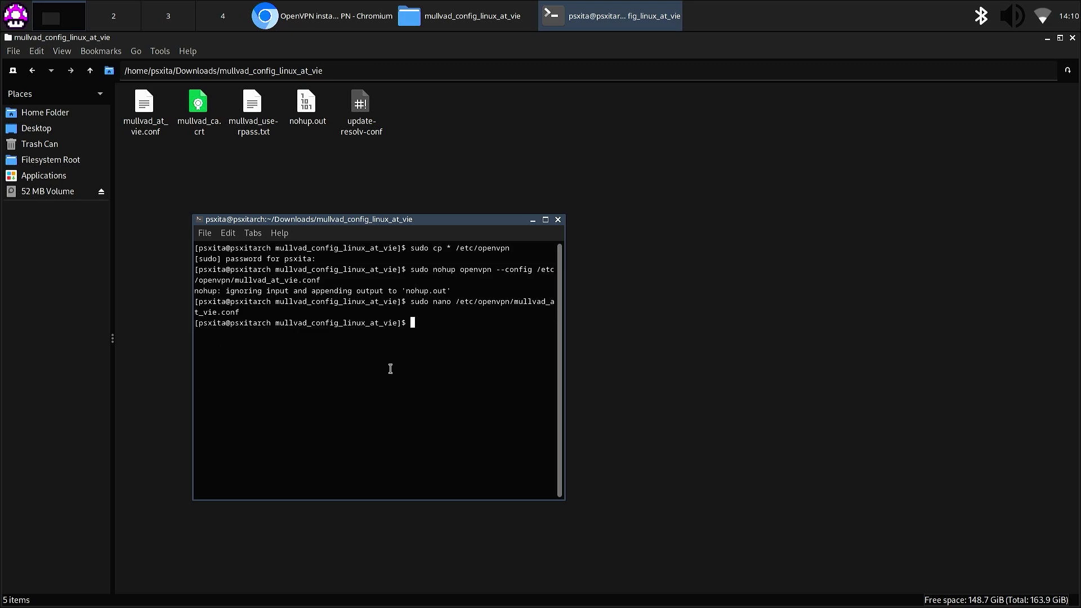
# Make the resolver update script executable with sudo chmod +x /etc/openvpn/update-resolv-conf.
pyautogui.write('sudo chmod +x /etc/openvpn/u')
pyautogui.press('Tab')
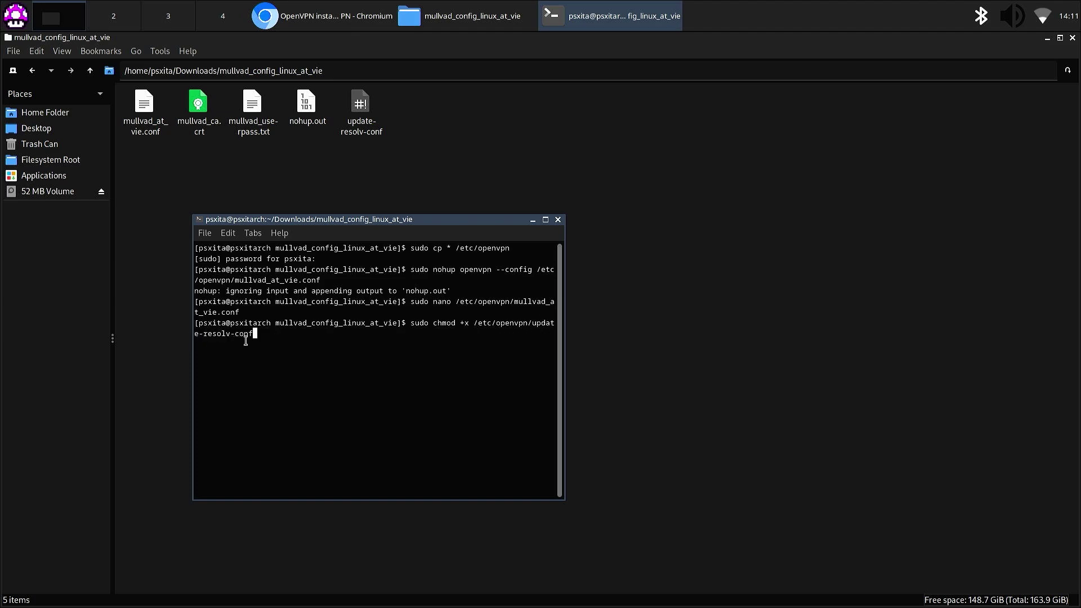
pyautogui.press('Return')
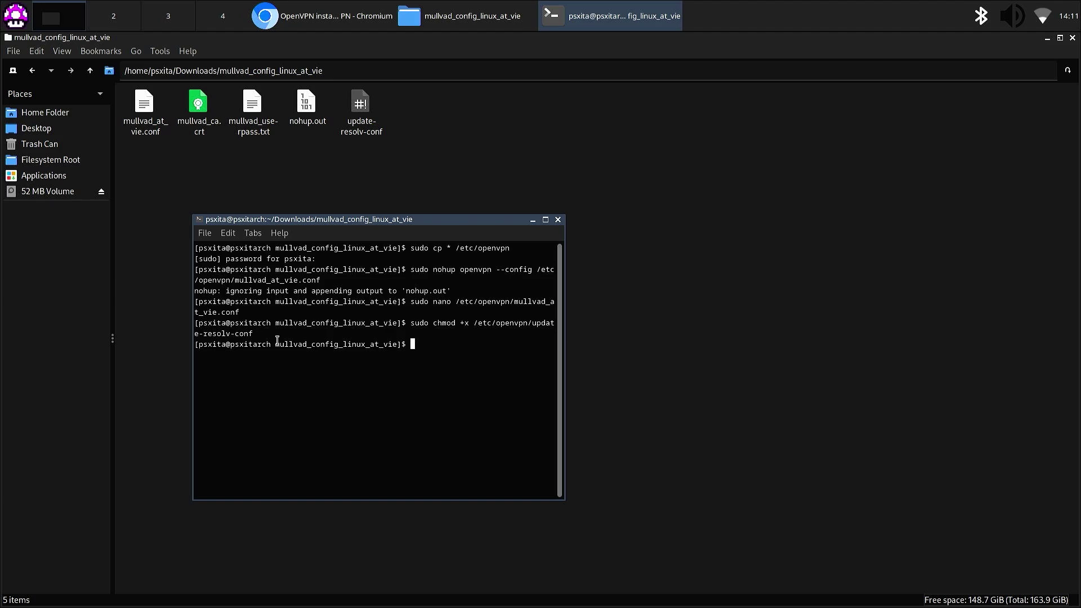
# Rerun the earlier command sudo nohup openvpn --config /etc/openvpn/mullvad_at_vie.conf to start the VPN.
pyautogui.press('Up')
pyautogui.press('Up')
pyautogui.press('Up')
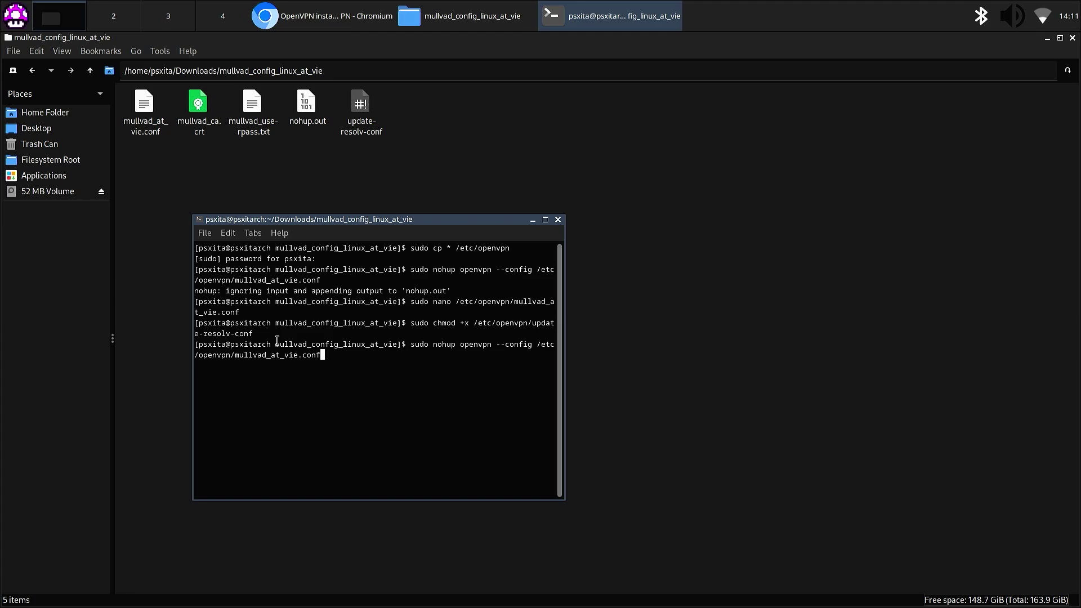
pyautogui.press('Return')
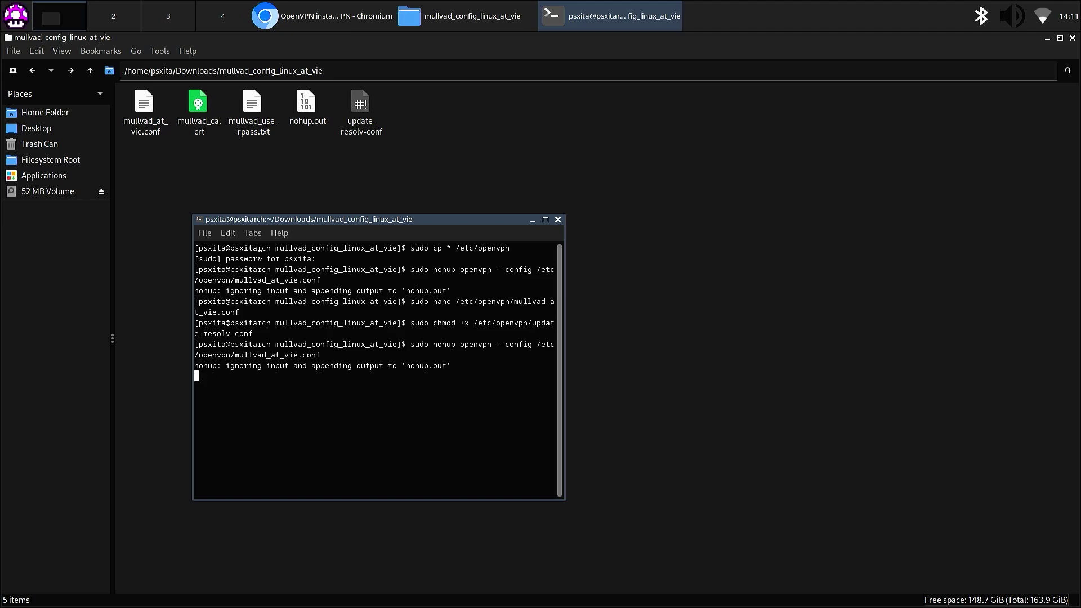
# Switch to Chromium and reload Mullvad's Connection check page to verify the OpenVPN connection and leaks.
pyautogui.click(297, 5)
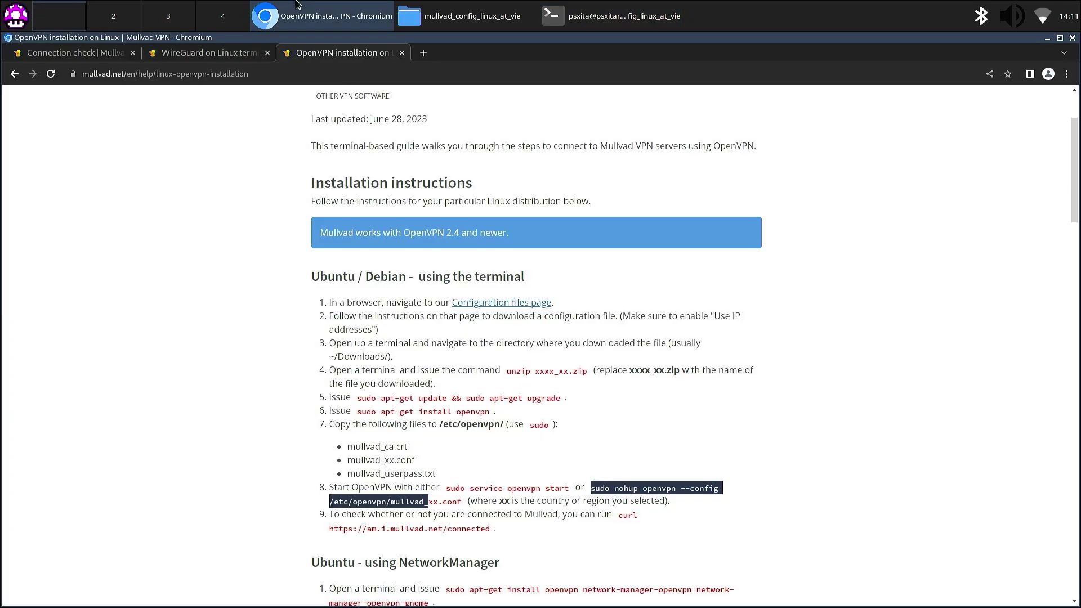
pyautogui.click(78, 52)
pyautogui.click(51, 79)
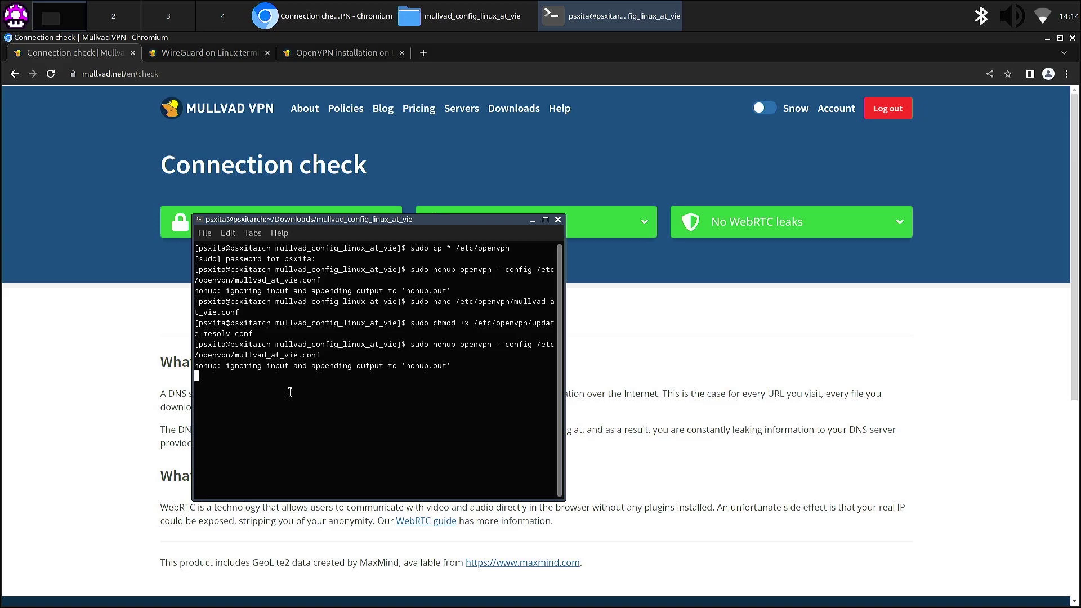
# Stop the running OpenVPN process in the terminal and reload the Connection check page in the browser.
pyautogui.hotkey('ctrl', 'c')
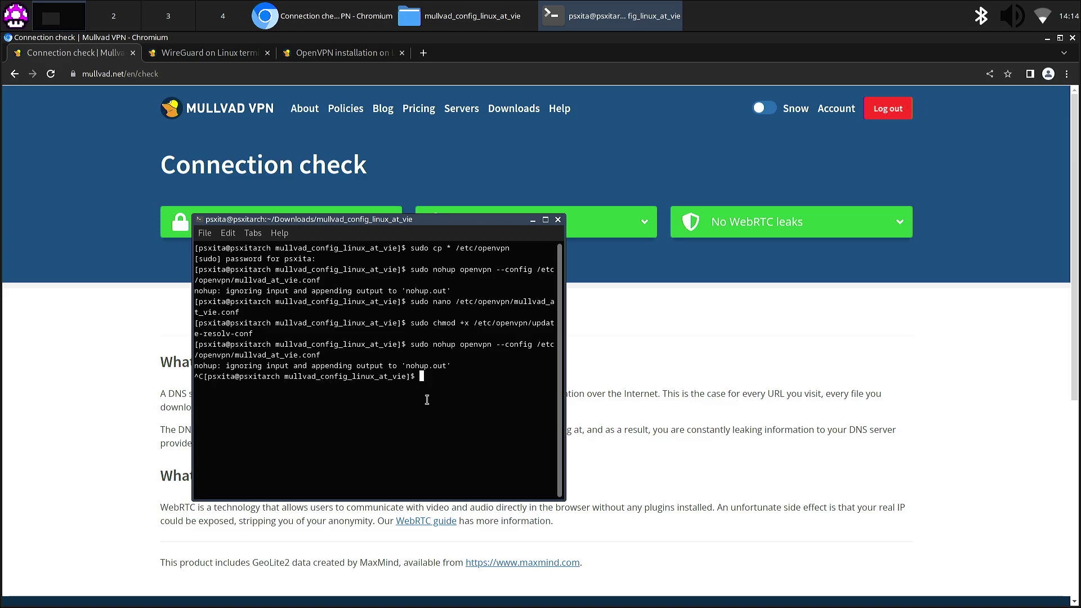
pyautogui.click(51, 74)
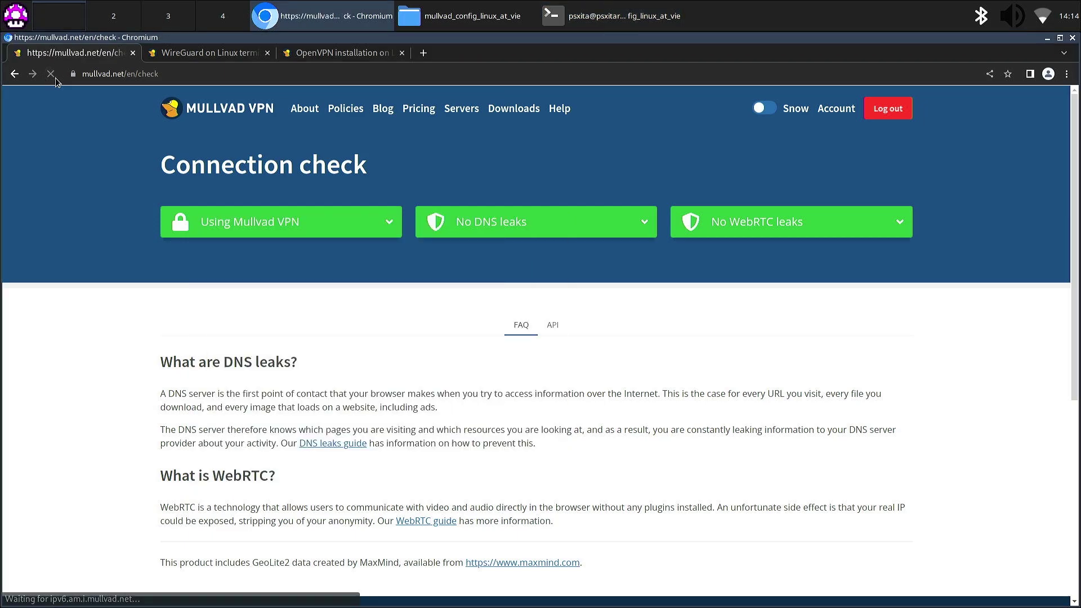